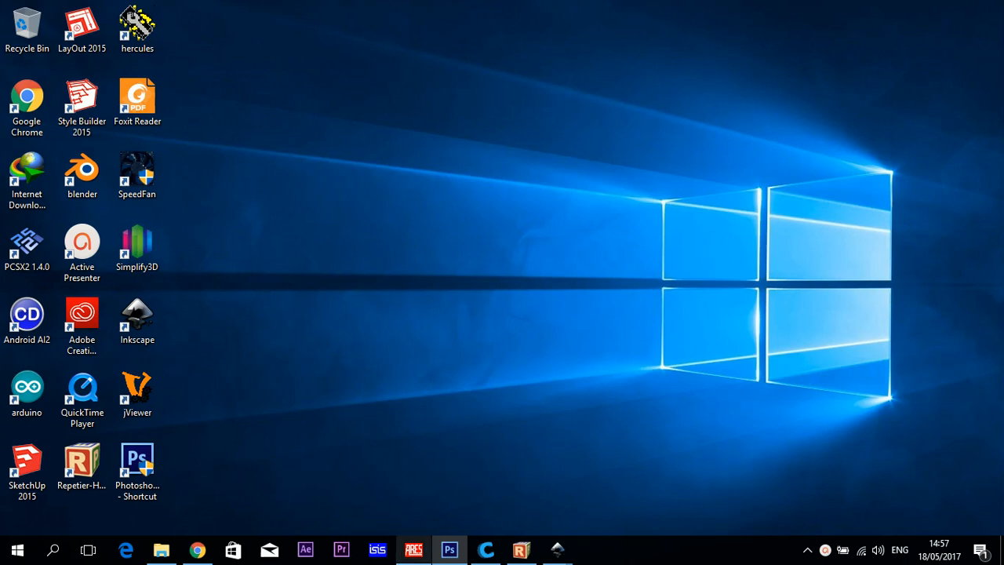
Switch to ARES and set up a bitmap export of the modul pure v.2 PCB layout at 600 DPI
click(416, 549)
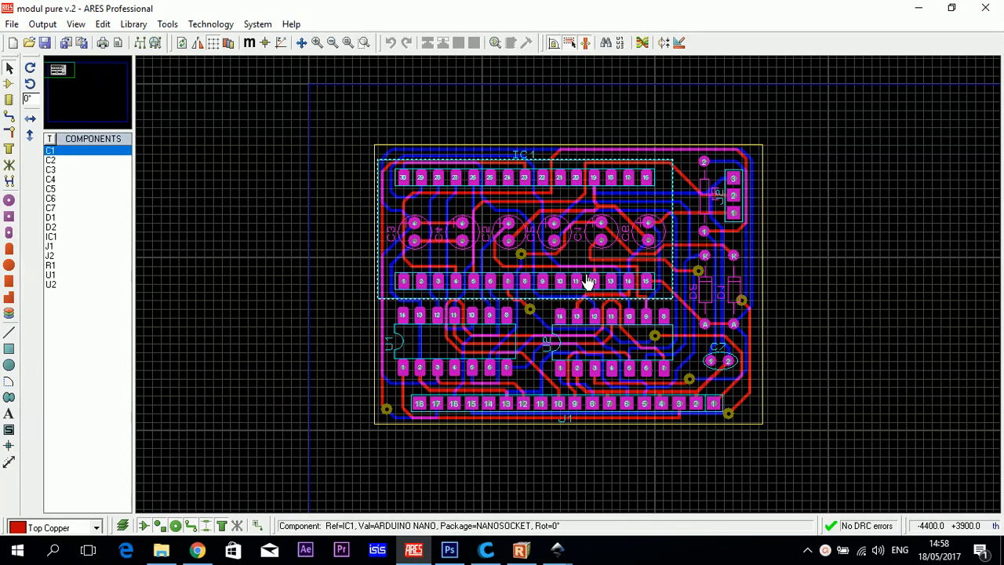
click(43, 24)
mouse_move(102, 135)
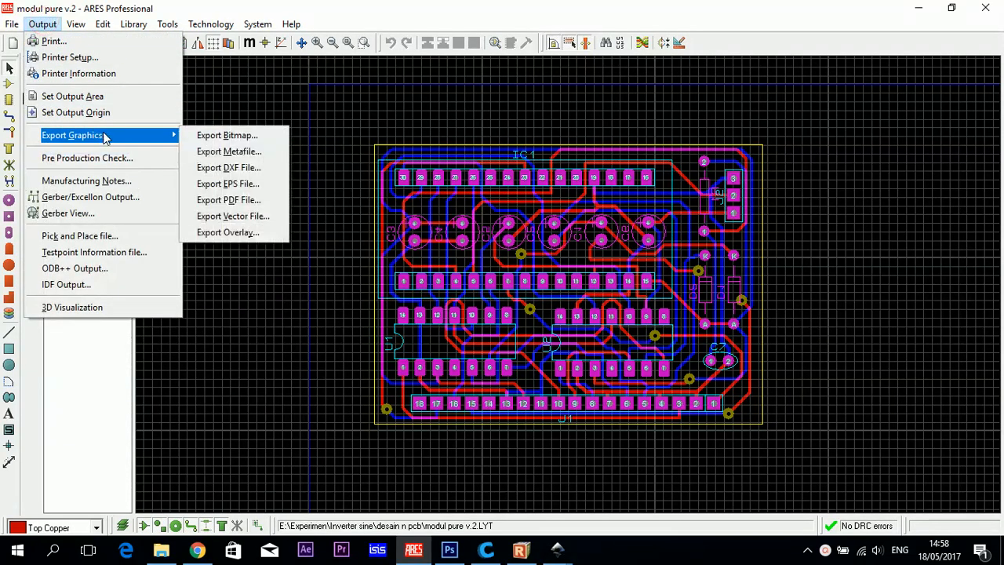
click(276, 138)
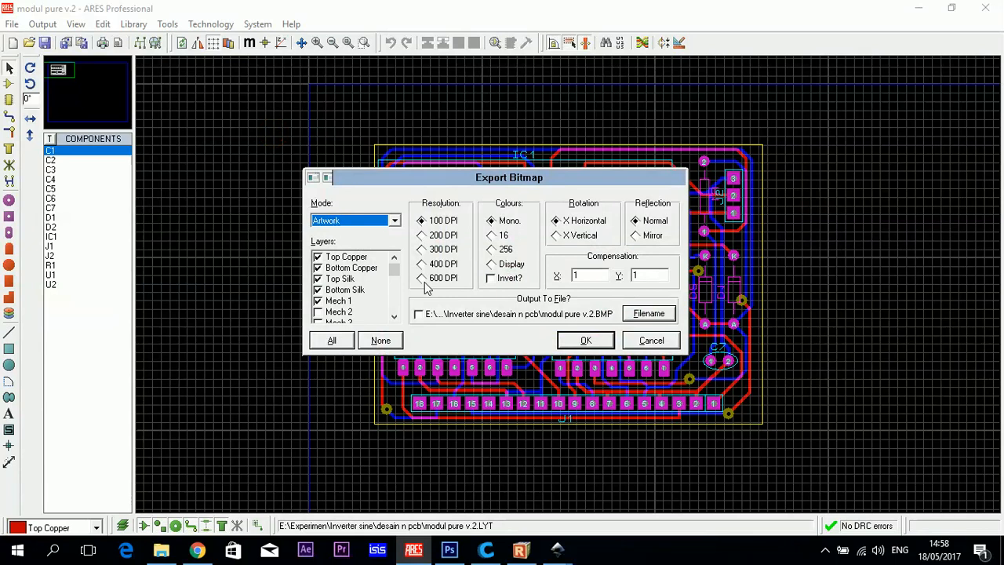
click(423, 280)
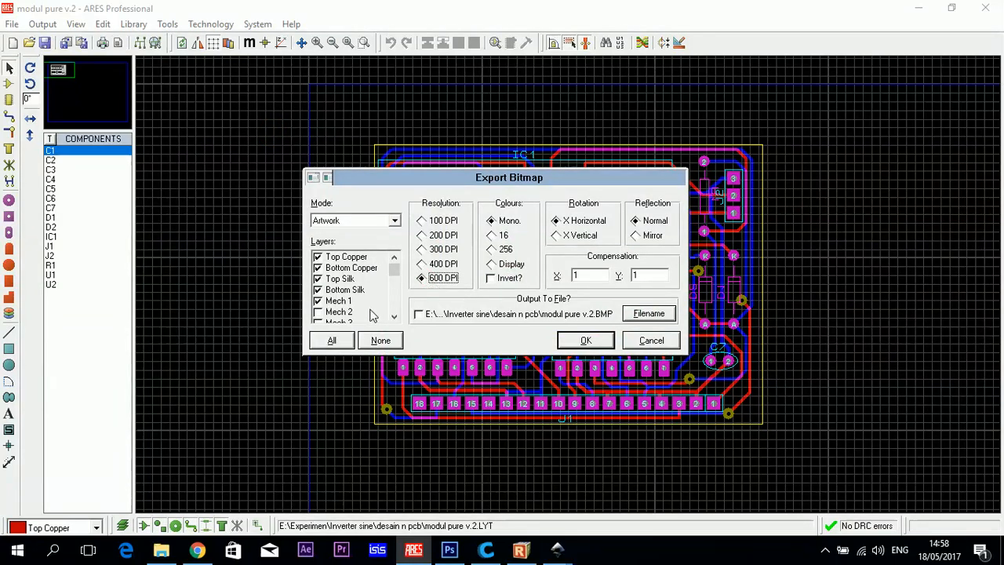
Restrict the exported layers to Bottom Copper only, excluding Top Copper, both silk layers and Mech 1
click(318, 301)
click(318, 290)
click(318, 279)
click(317, 268)
click(317, 258)
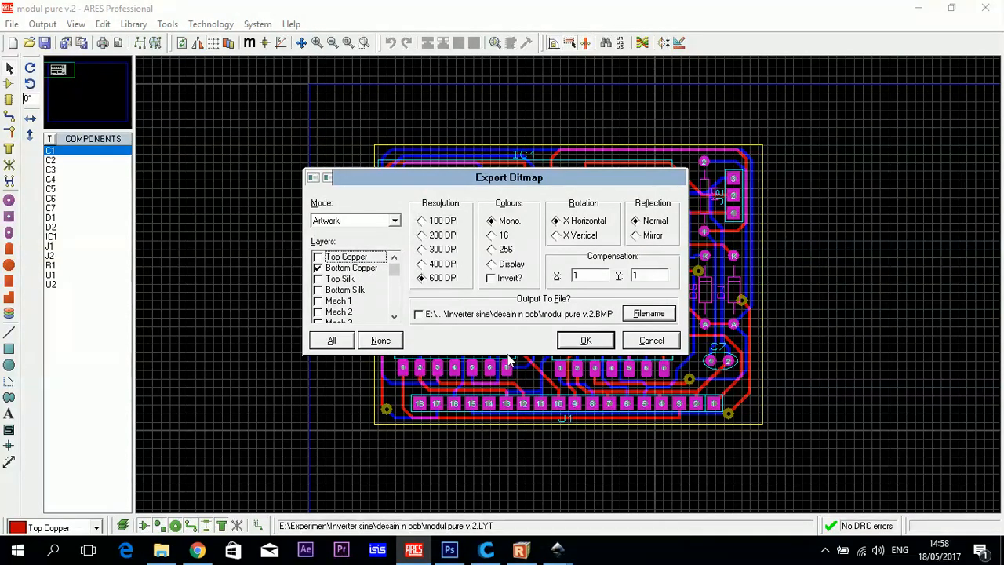
Export the bitmap to the Pictures folder, overwriting the existing bmp file
click(645, 314)
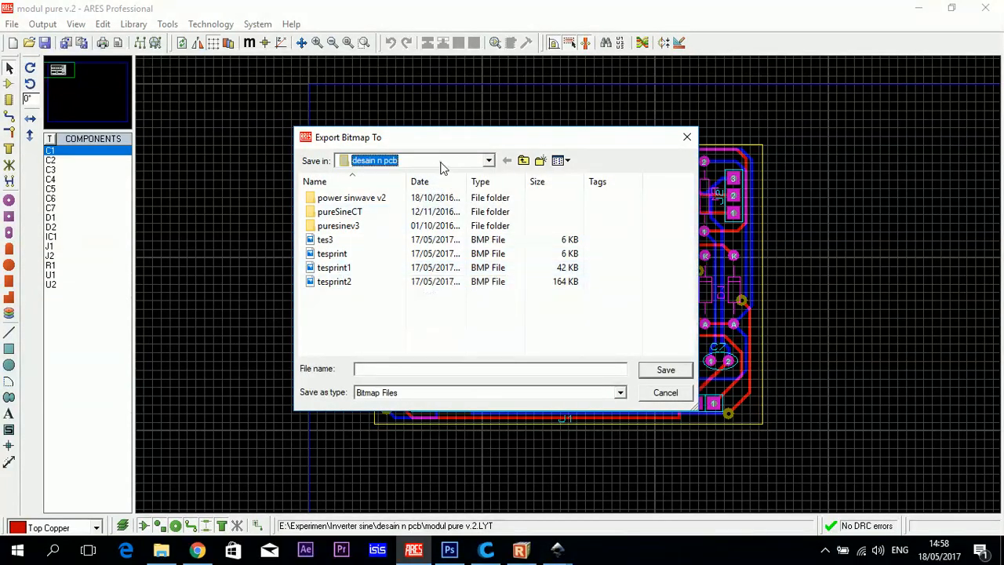
click(441, 161)
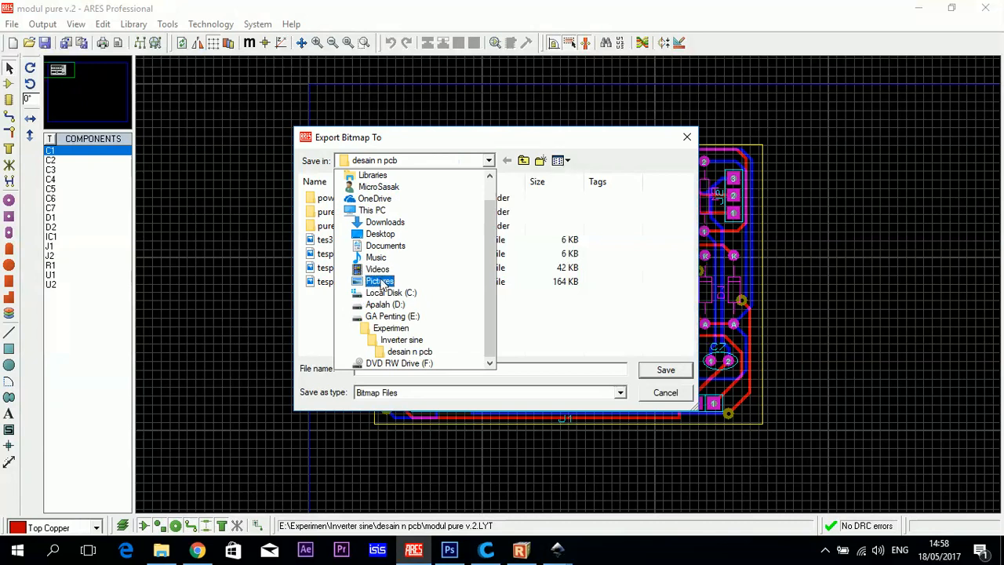
click(376, 280)
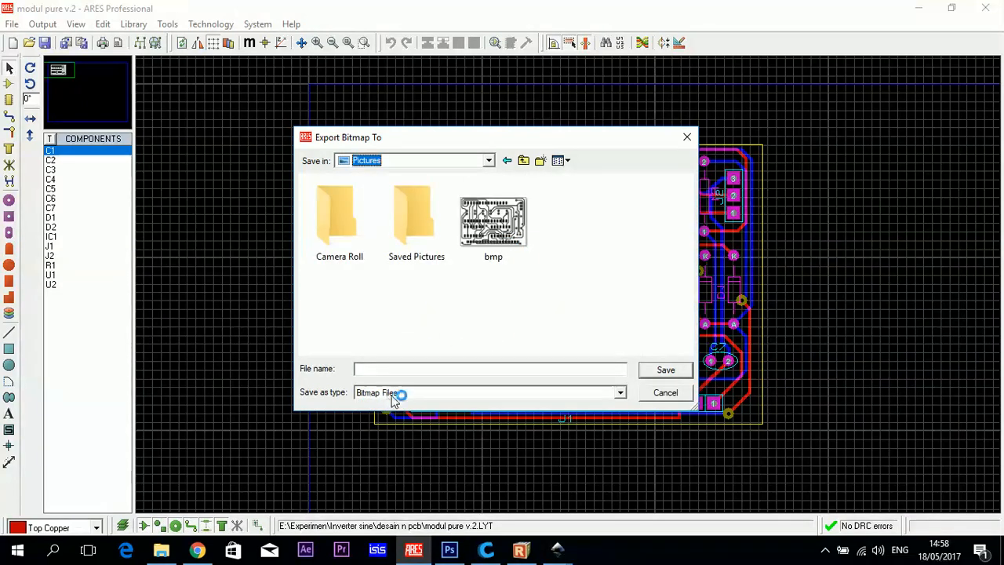
click(494, 231)
click(664, 373)
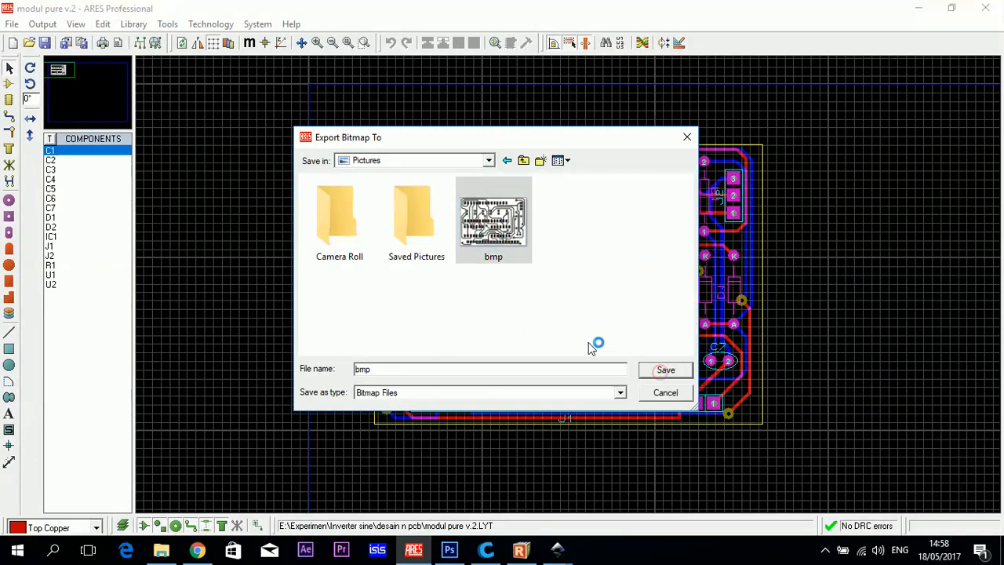
click(551, 282)
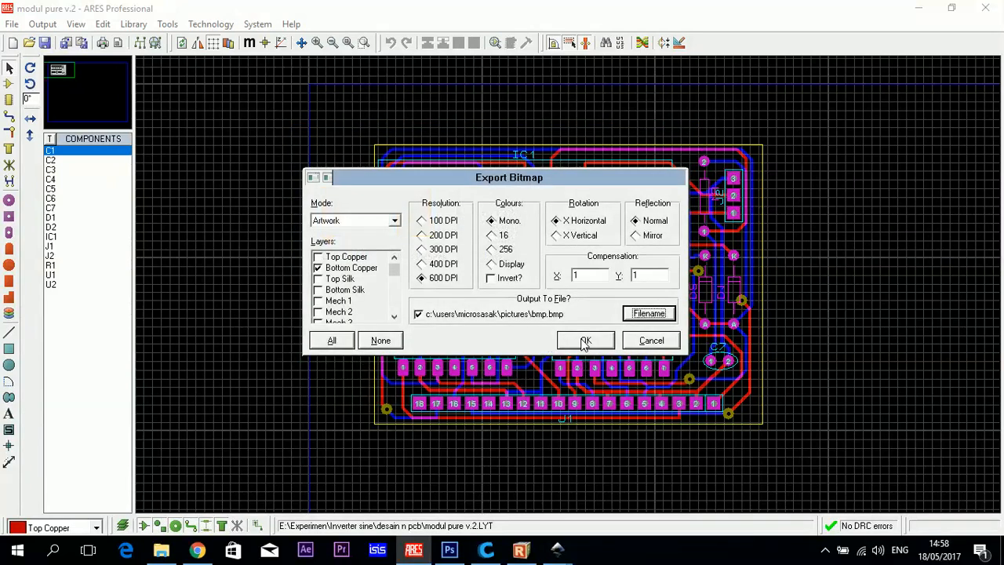
click(585, 342)
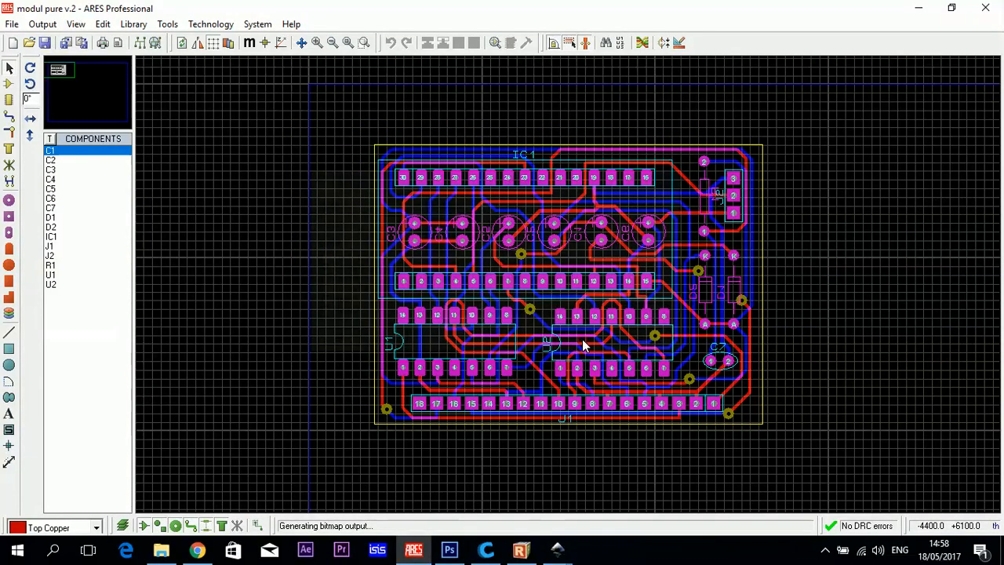
Minimize ARES, switch to the bmp-svg.svg window in Inkscape and deselect its path
click(919, 8)
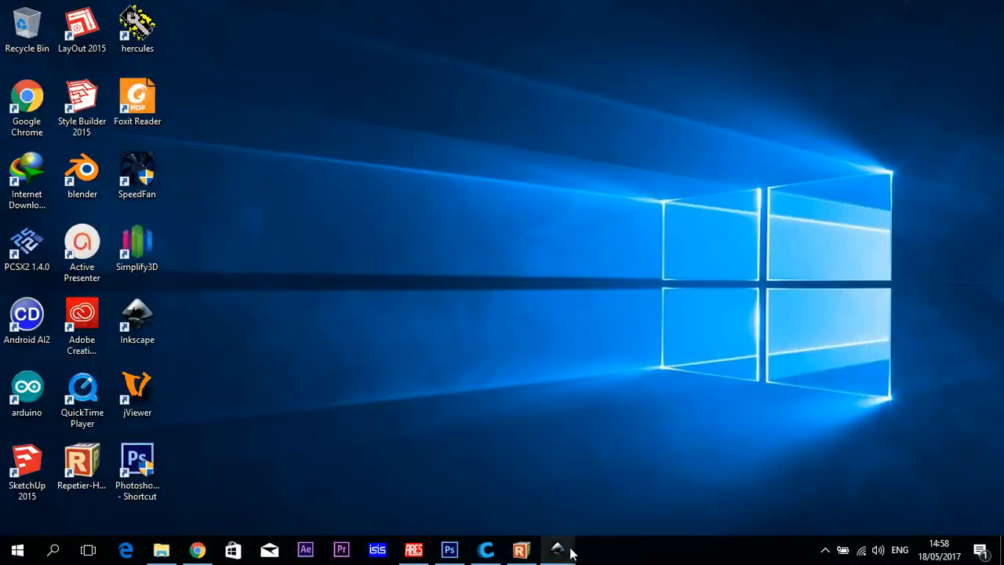
mouse_move(560, 548)
click(485, 505)
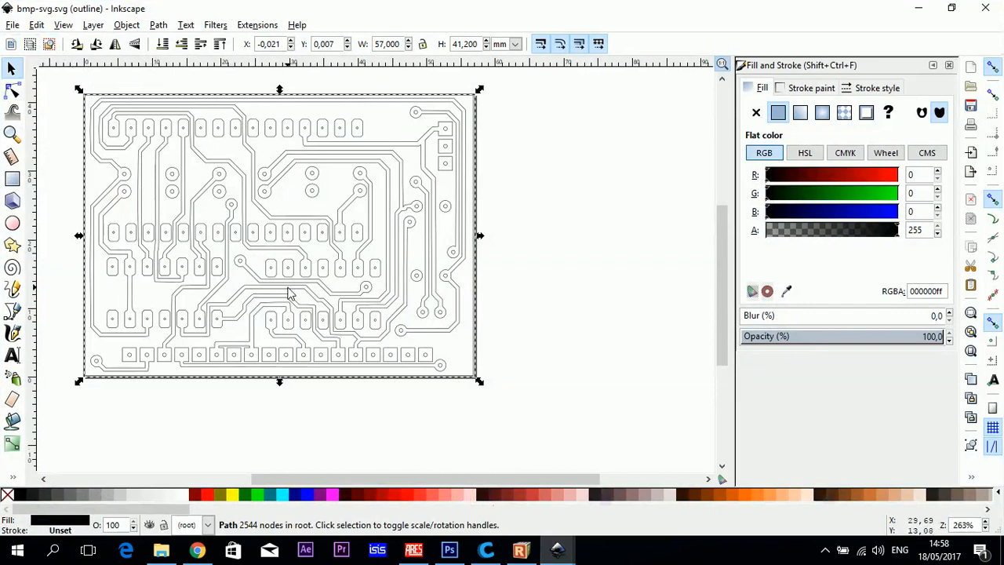
click(541, 255)
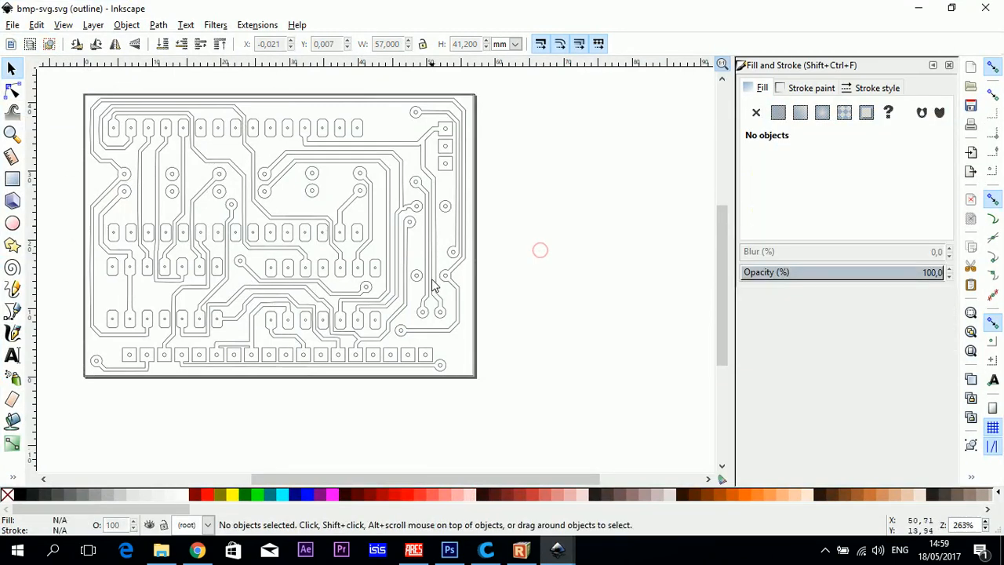
click(160, 25)
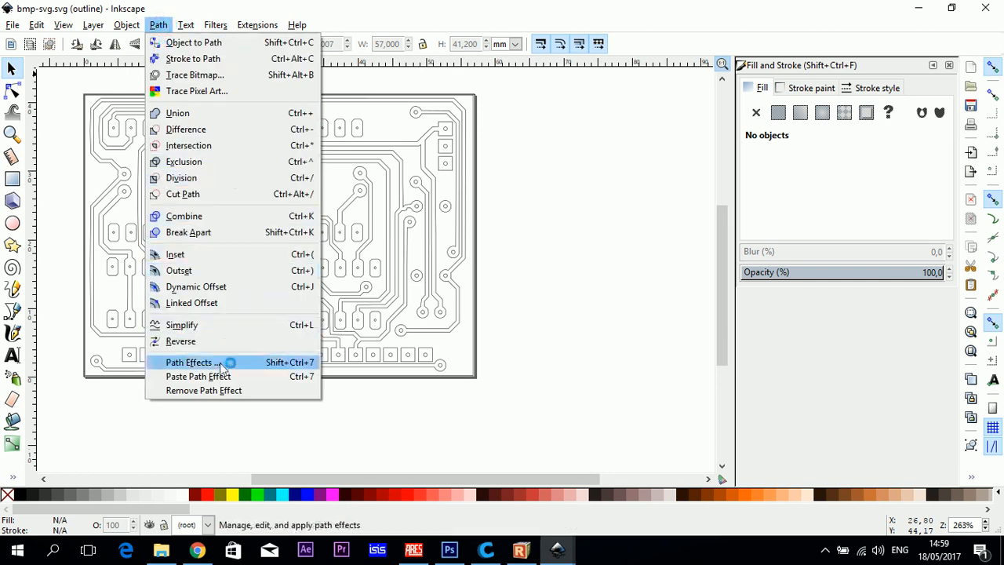
click(532, 158)
Open the exported bmp file from the Pictures folder and maximize its document window
click(12, 25)
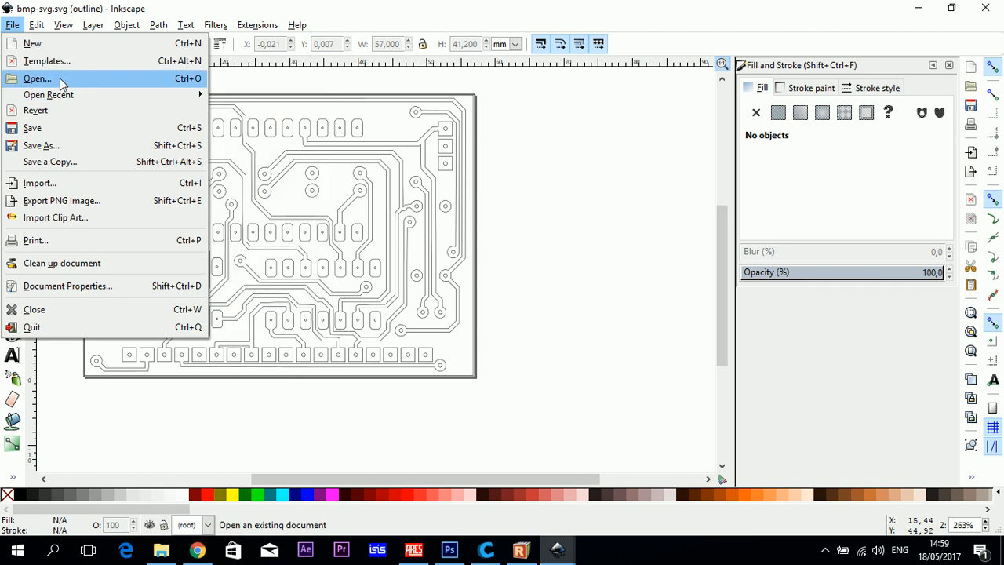
click(60, 79)
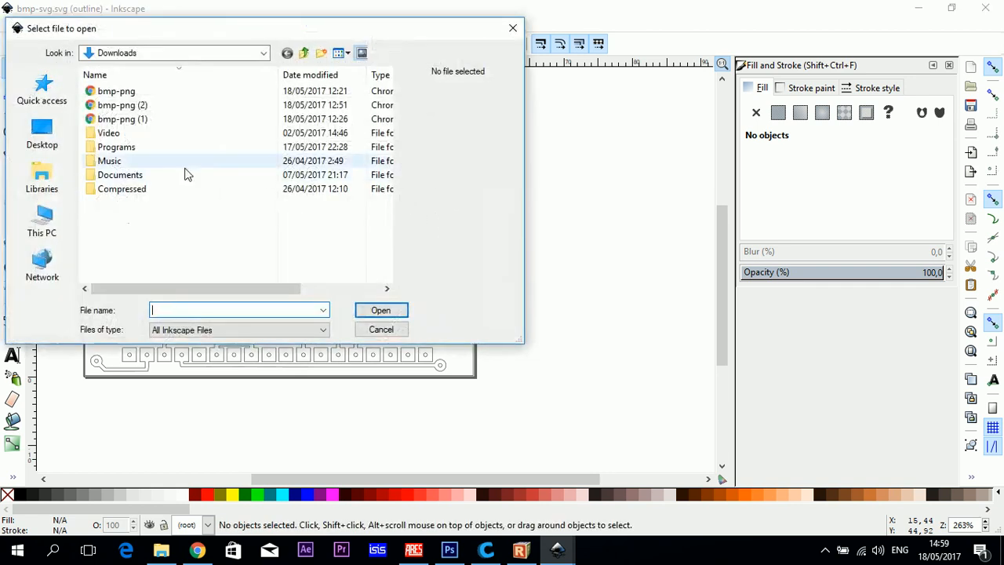
click(50, 185)
double_click(128, 203)
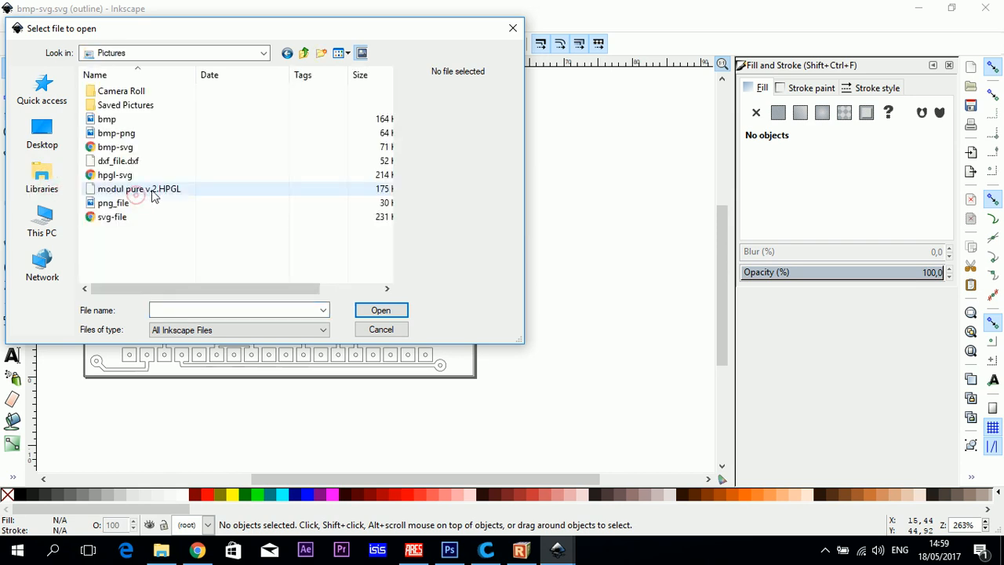
double_click(126, 120)
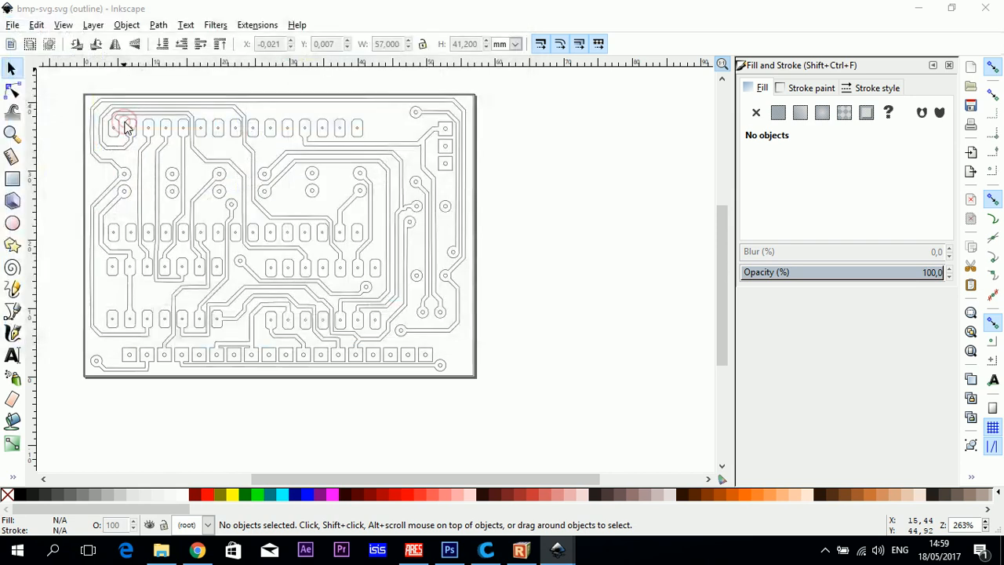
click(578, 371)
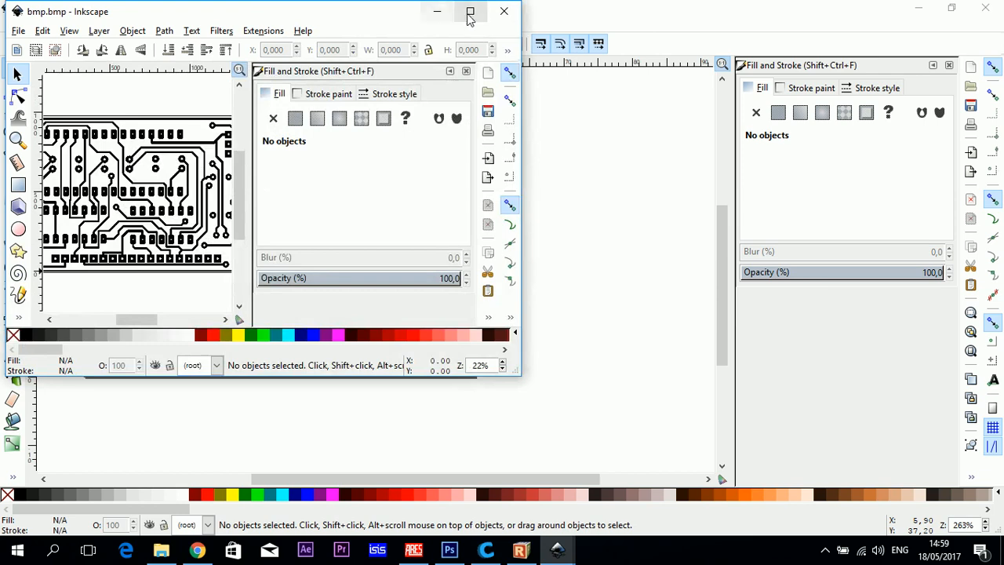
click(468, 11)
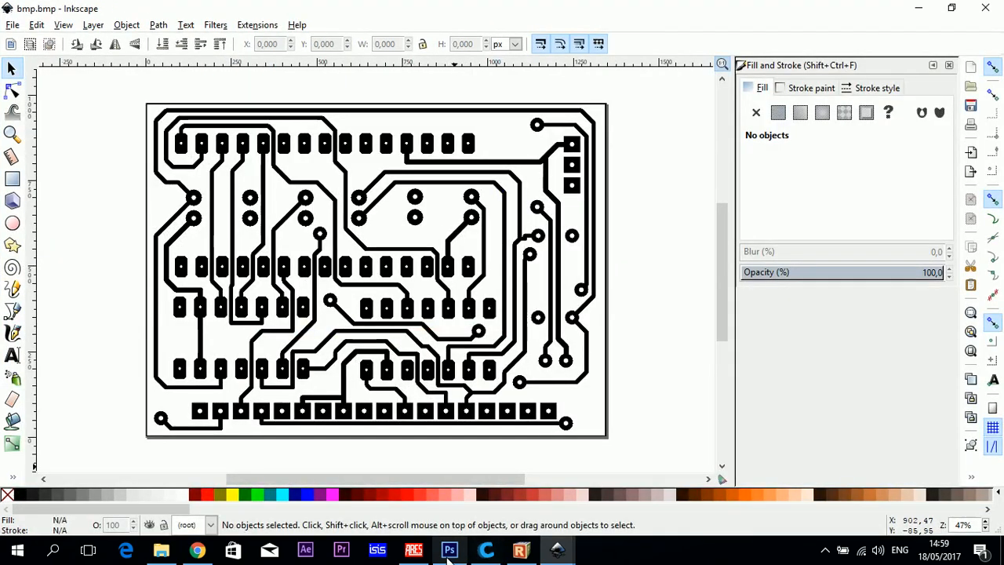
Review the source PCB layout in ARES and return to the bmp.bmp window in Inkscape
click(416, 555)
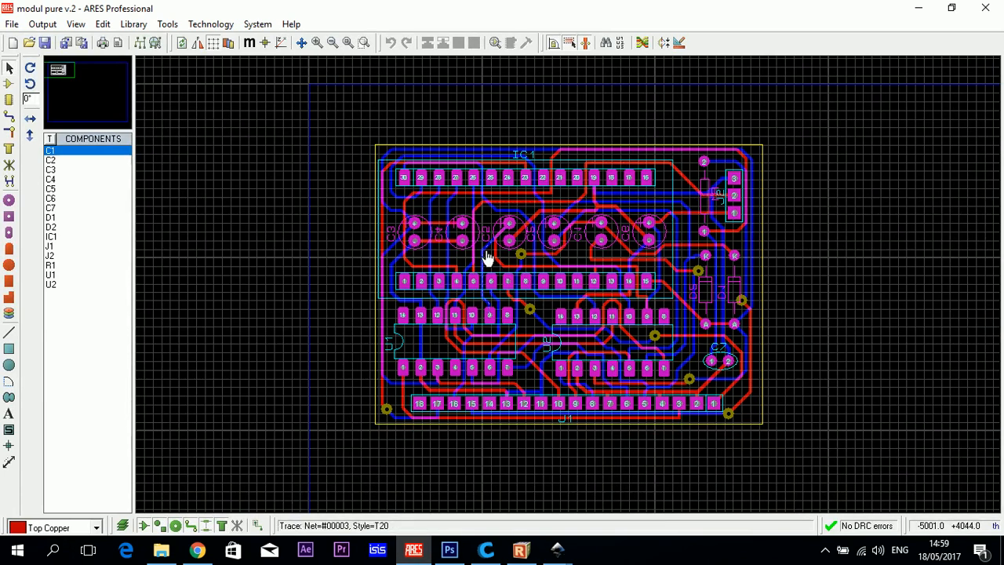
mouse_move(557, 549)
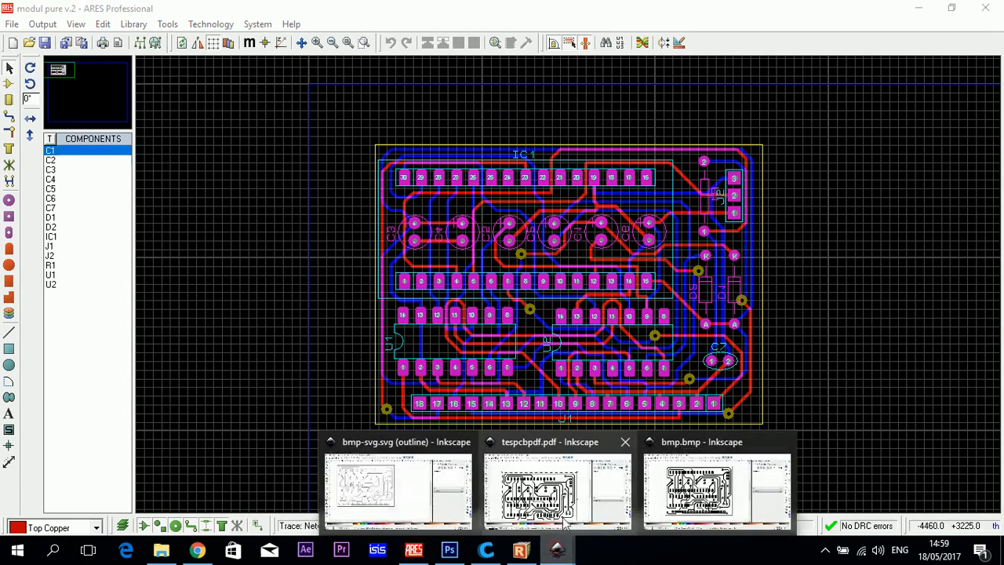
click(685, 502)
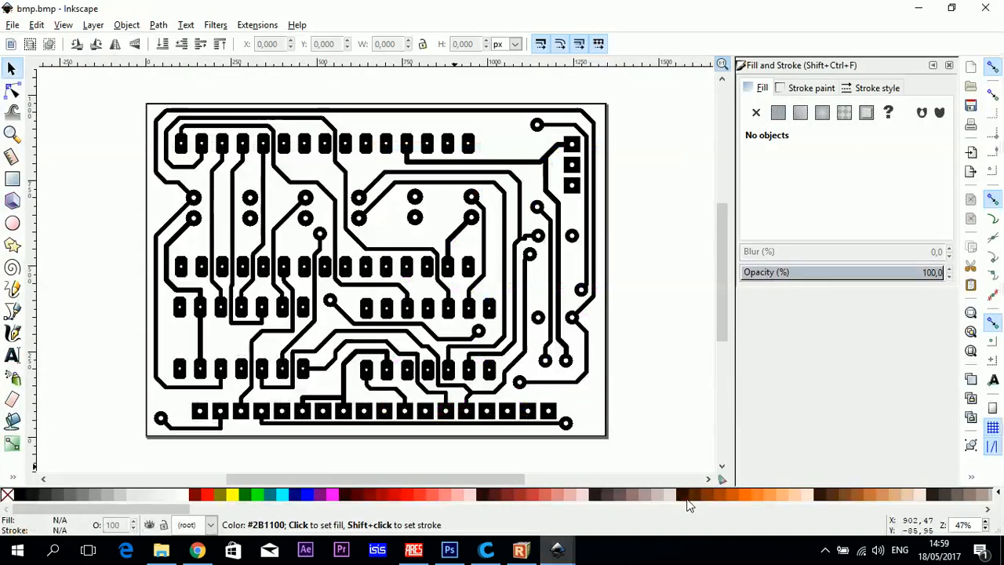
Trace the PCB bitmap into a vector path using Brightness cutoff with threshold 0.450, and close the Trace Bitmap dialog
click(226, 163)
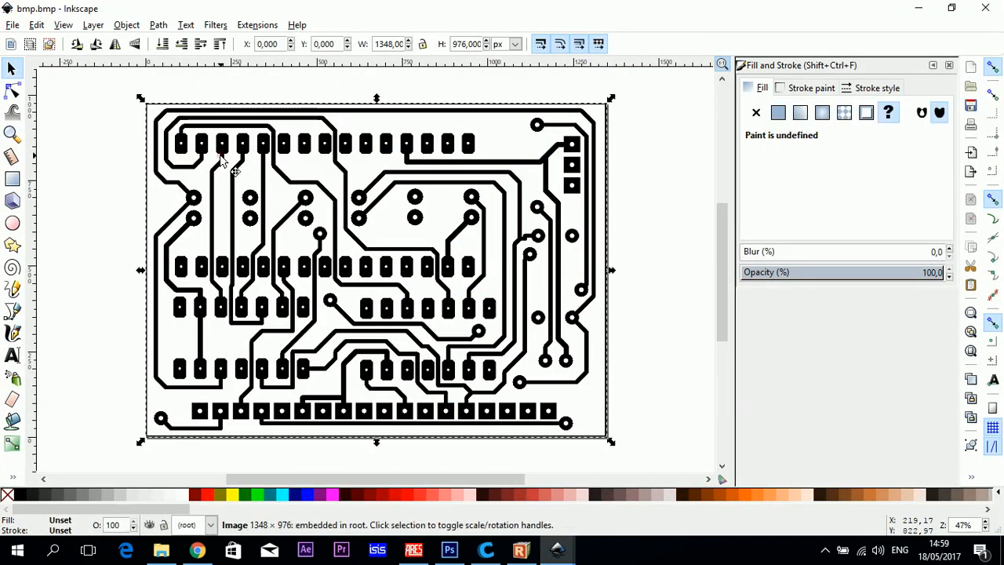
click(159, 25)
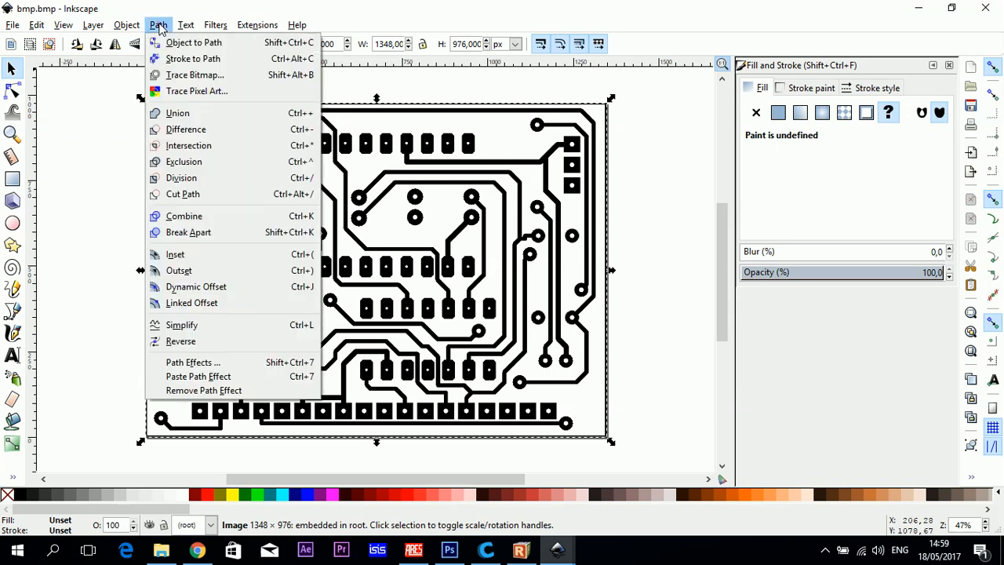
click(185, 75)
drag(784, 16, 505, 97)
click(692, 346)
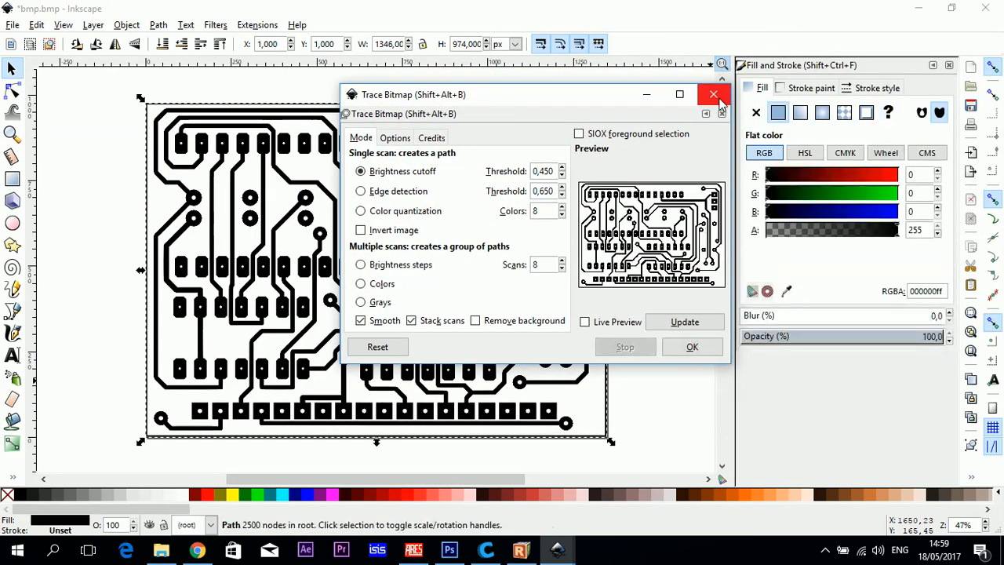
click(685, 322)
click(713, 95)
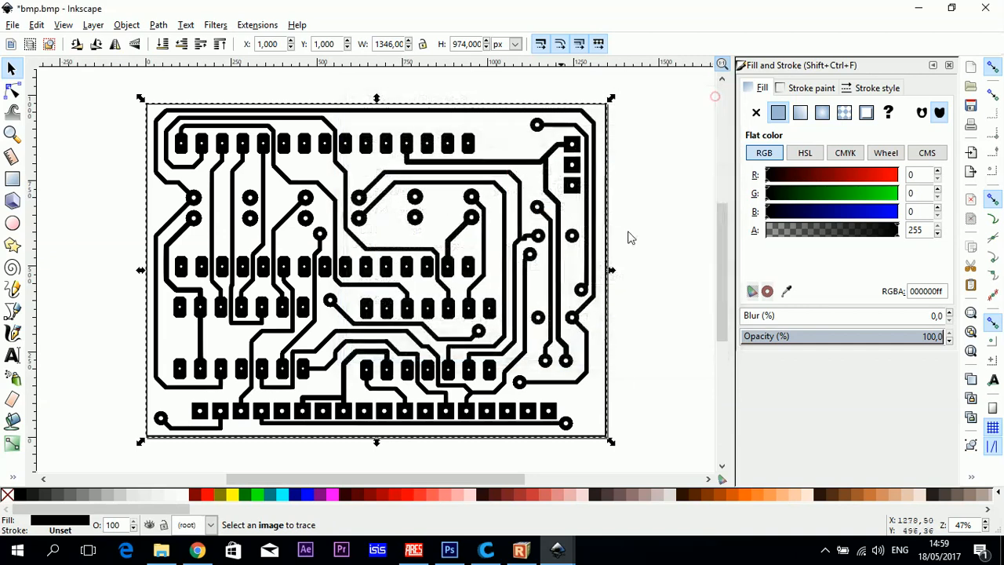
Show the drawing in Outline display mode and move the traced path off the bitmap to about X 285, Y 89 px
click(71, 26)
mouse_move(88, 59)
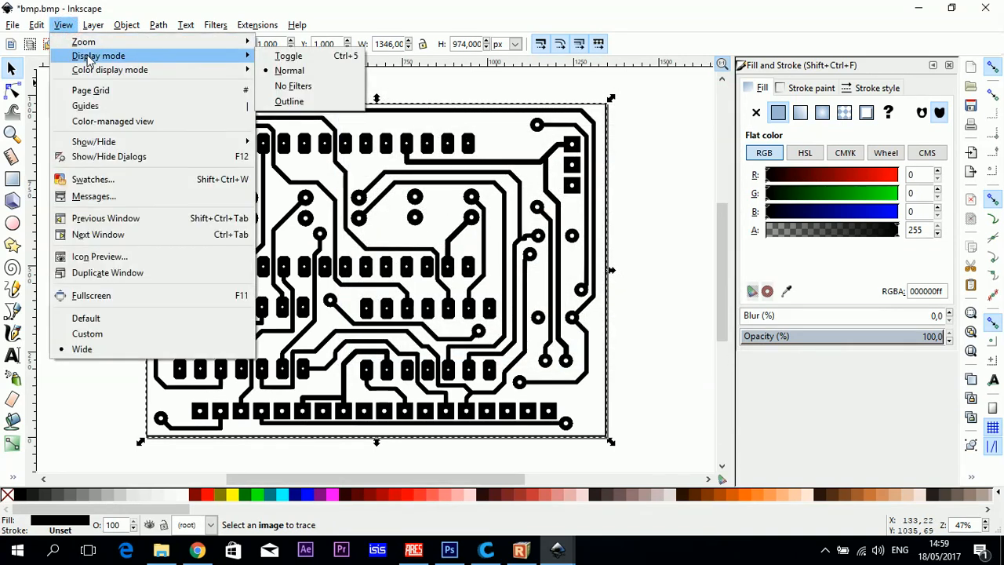
click(298, 103)
mouse_move(373, 299)
mouse_down()
mouse_move(480, 271)
mouse_move(471, 270)
mouse_up()
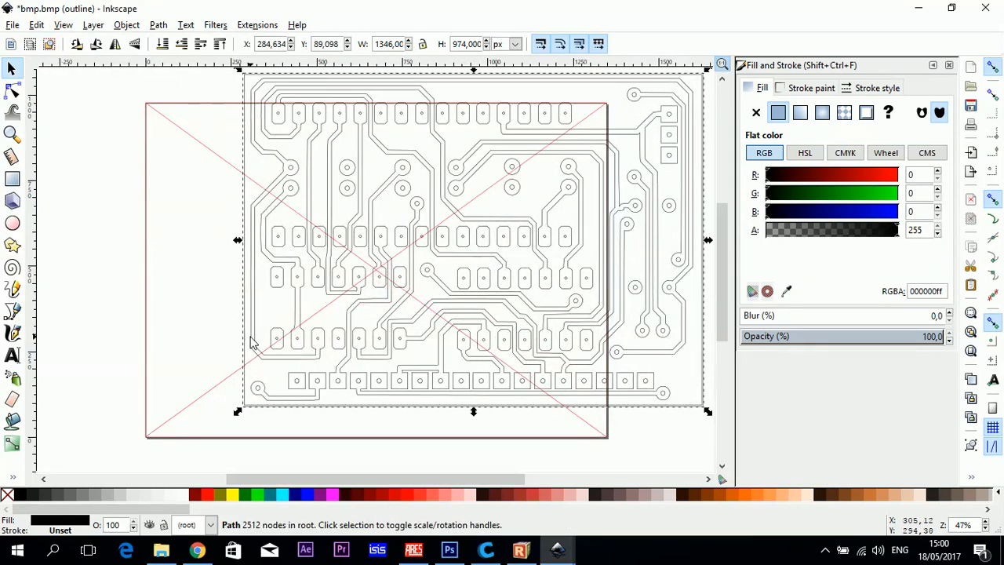
Set the display mode back to Normal
click(63, 24)
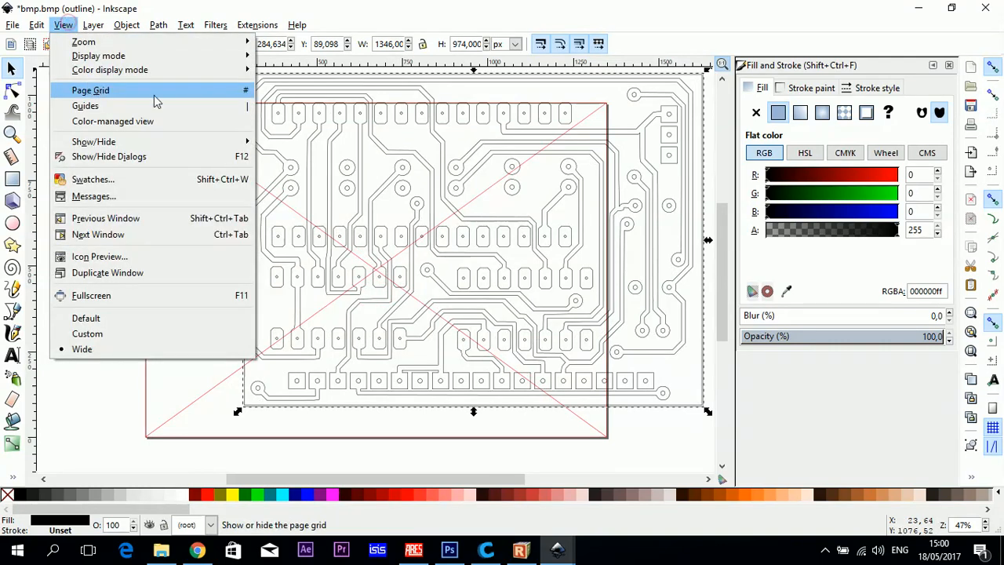
mouse_move(224, 58)
click(289, 76)
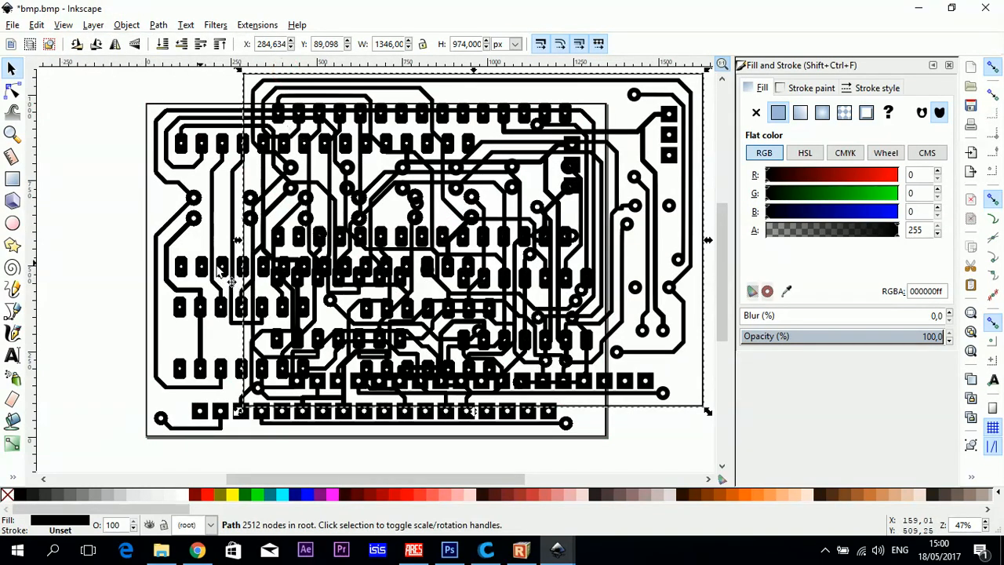
Delete the embedded bitmap image and move the traced path back onto the page at about X -1, Y 3 px
click(157, 284)
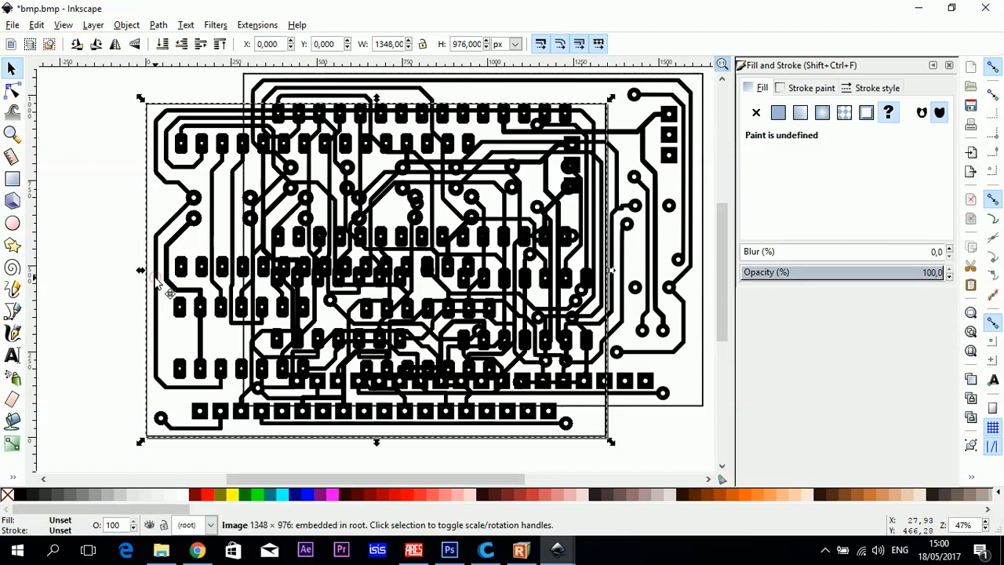
click(306, 108)
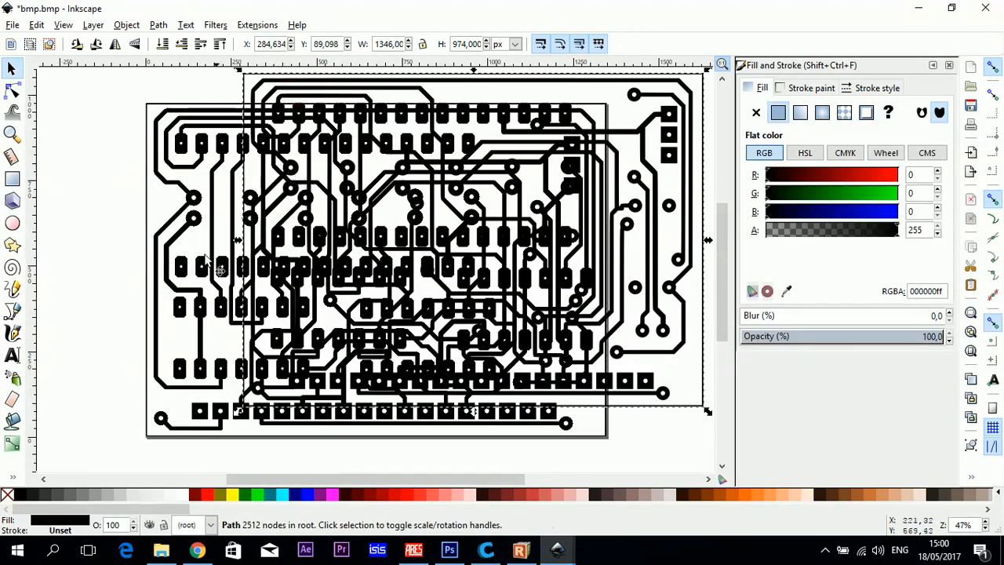
click(168, 267)
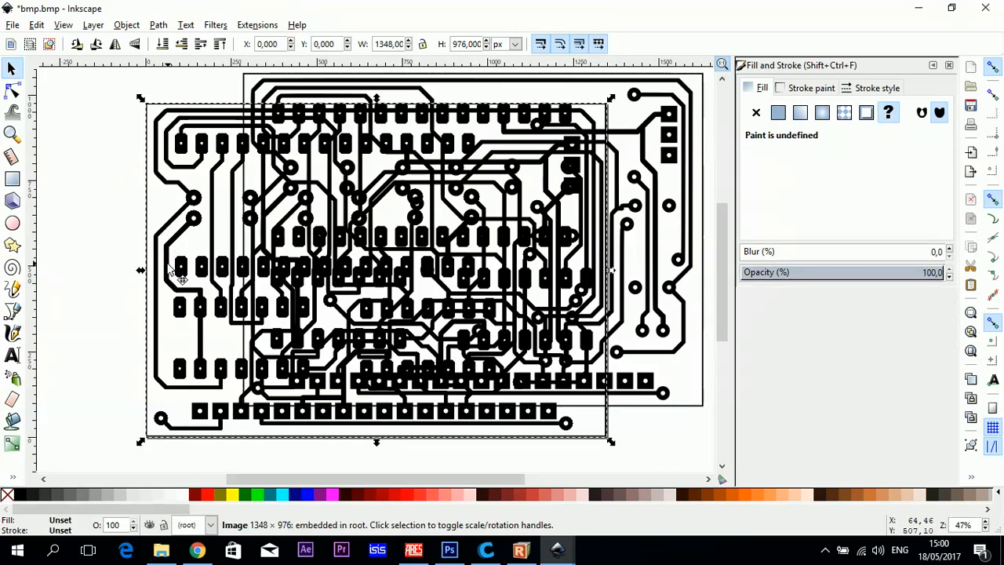
key(Delete)
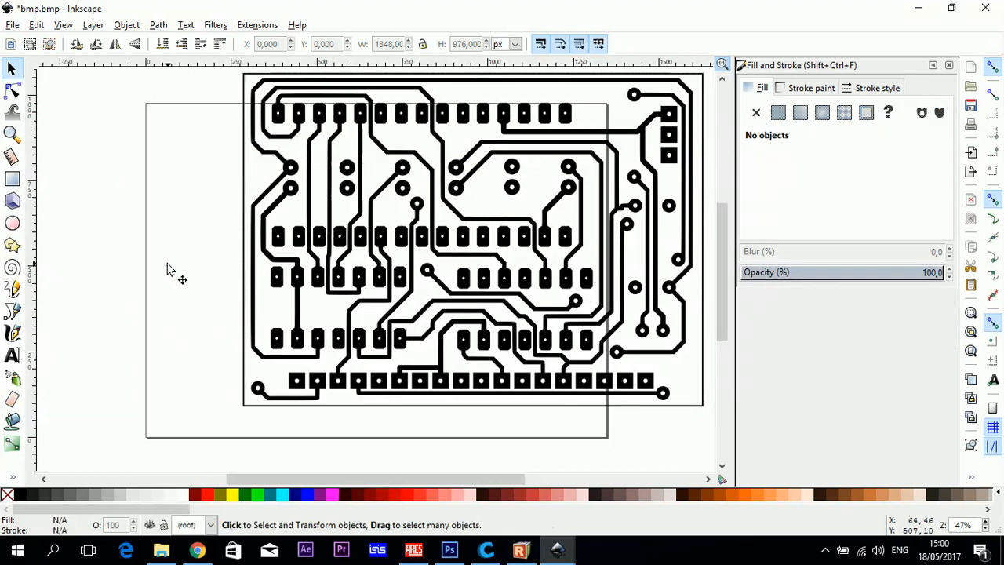
click(344, 269)
mouse_move(361, 235)
mouse_down()
mouse_move(324, 269)
mouse_move(267, 281)
mouse_up()
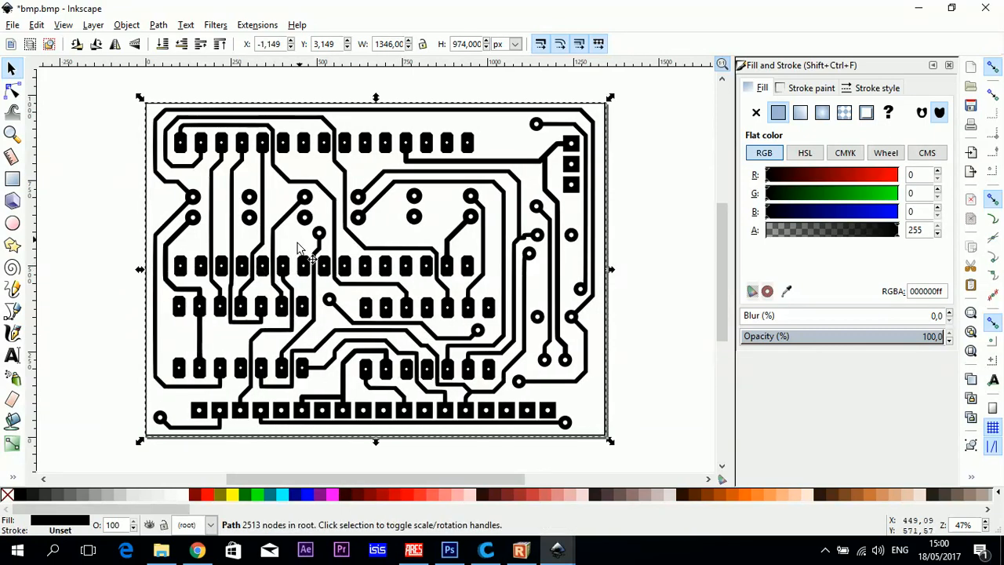
Save the drawing as Inkscape SVG over the existing bmp-svg file in the Pictures folder
click(14, 25)
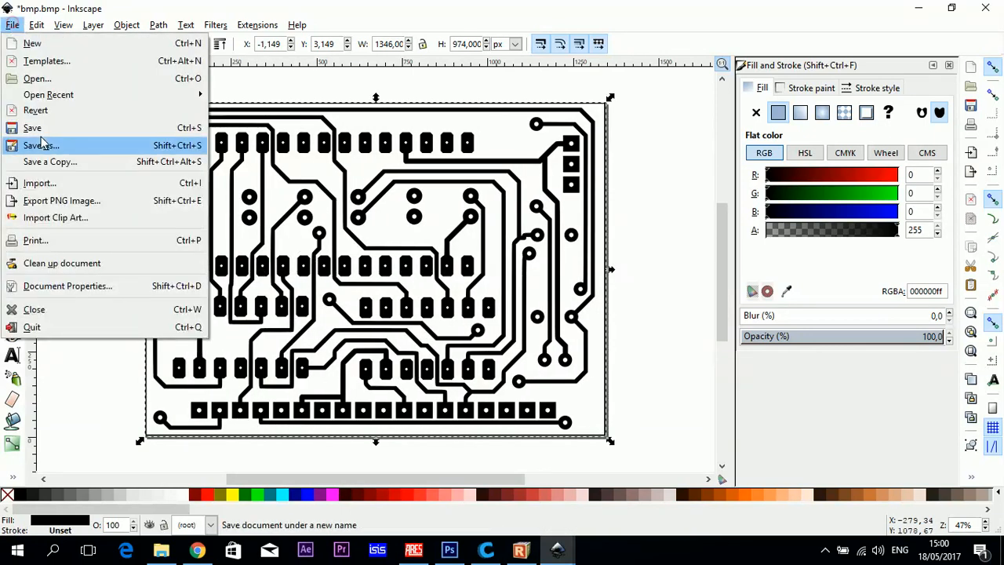
click(99, 148)
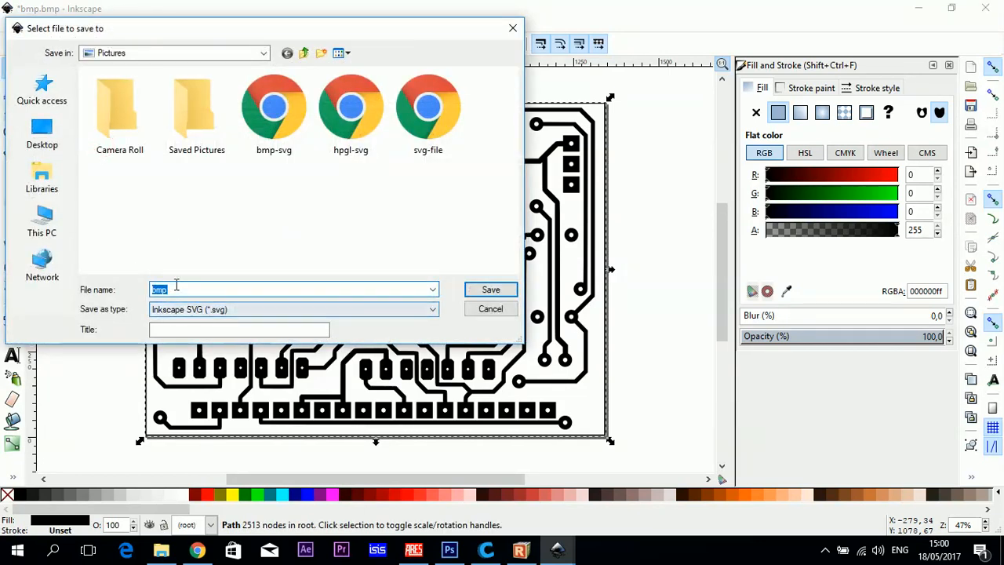
click(284, 130)
click(489, 292)
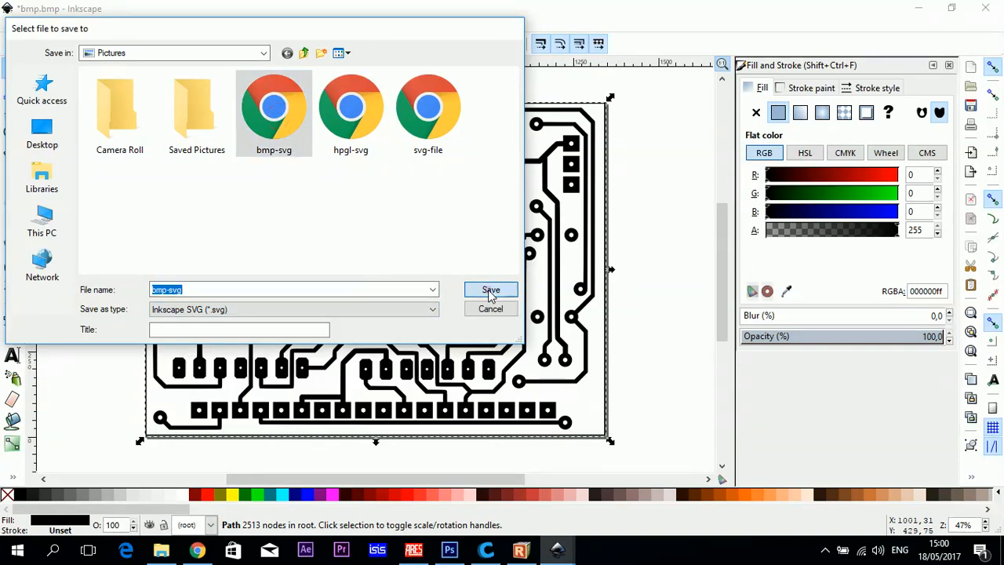
click(597, 335)
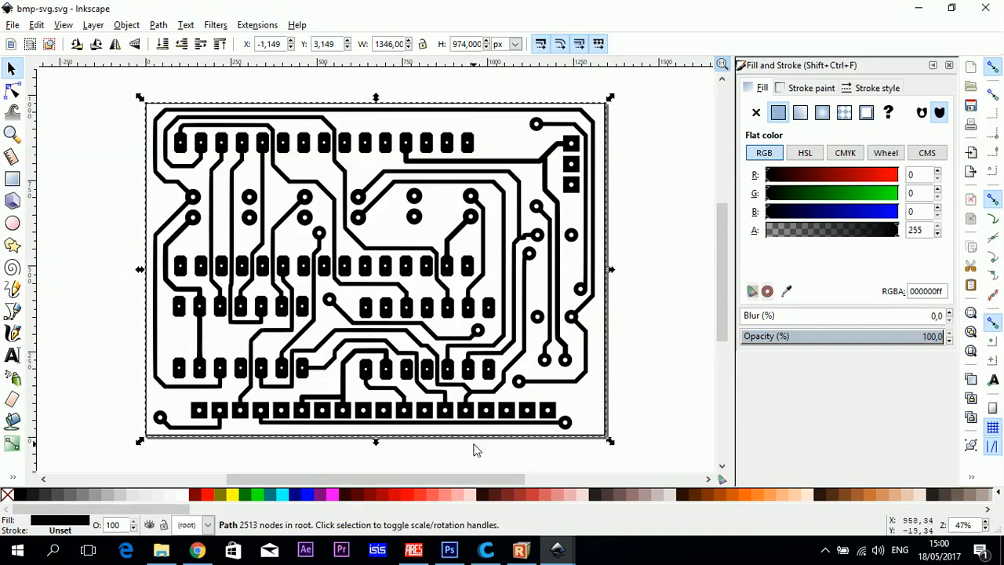
Minimize the Inkscape windows and switch to the Creating Holes design in Tinkercad in Chrome
click(917, 11)
click(915, 8)
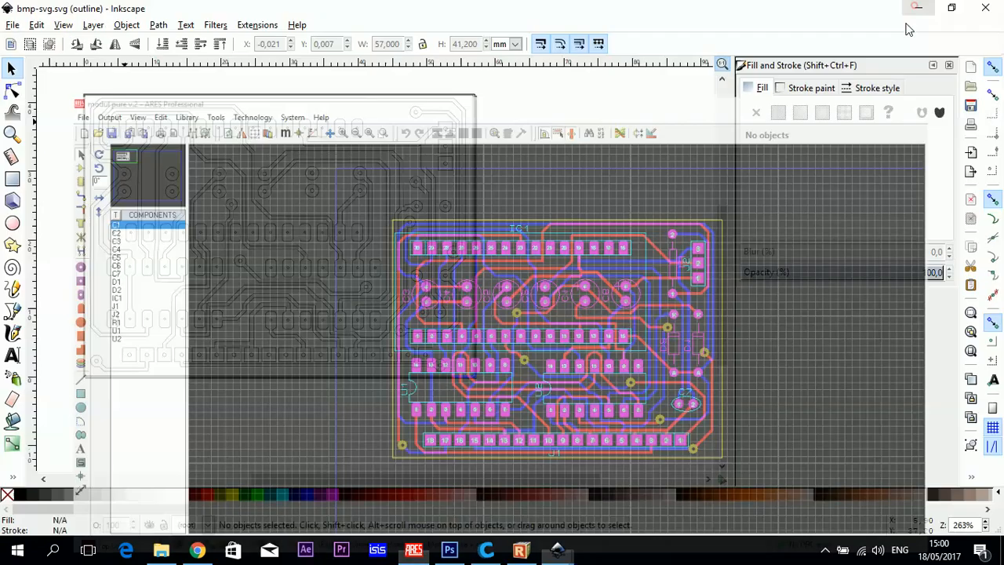
click(197, 549)
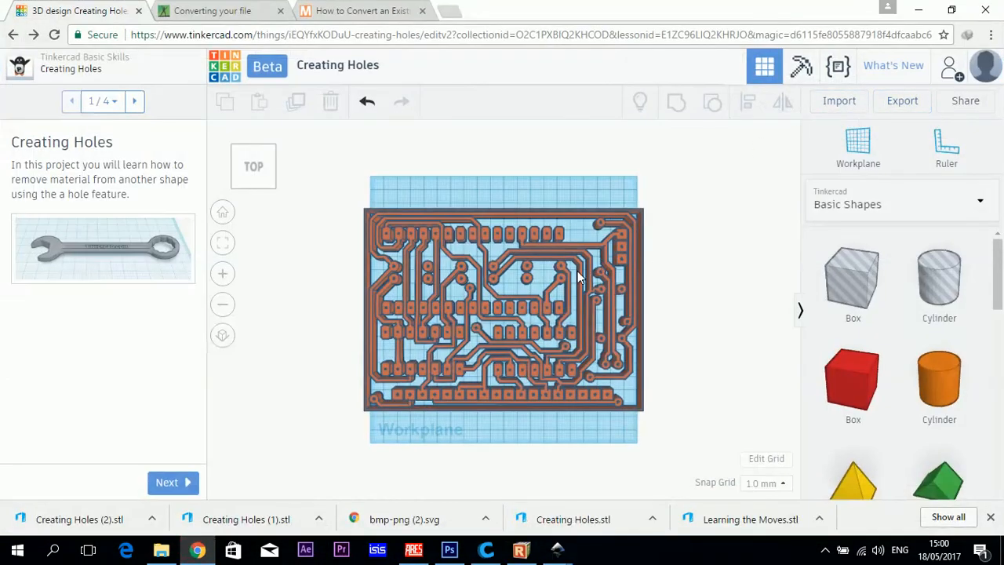
click(215, 34)
click(560, 328)
click(185, 35)
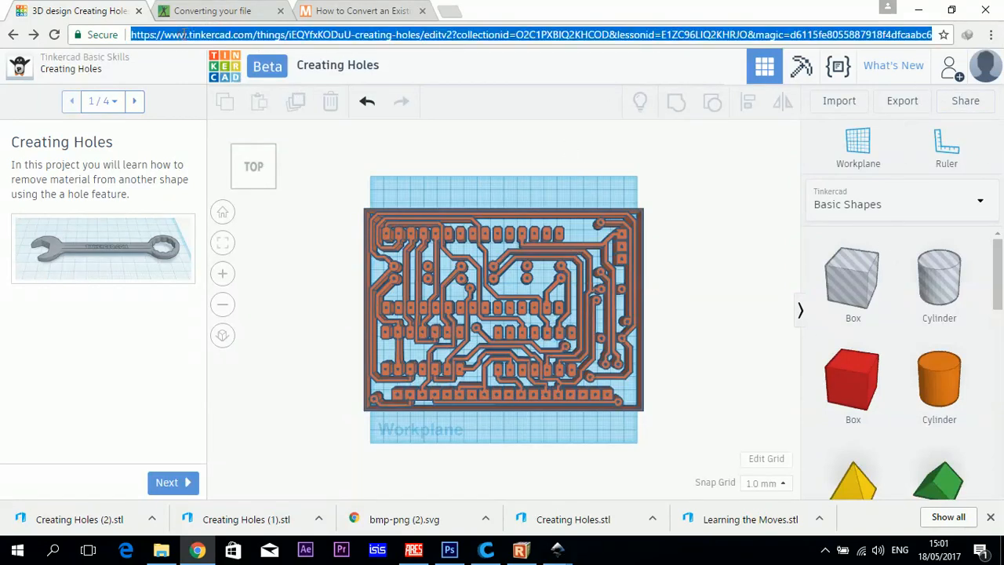
Delete the existing PCB shape from the workplane
click(559, 271)
click(561, 283)
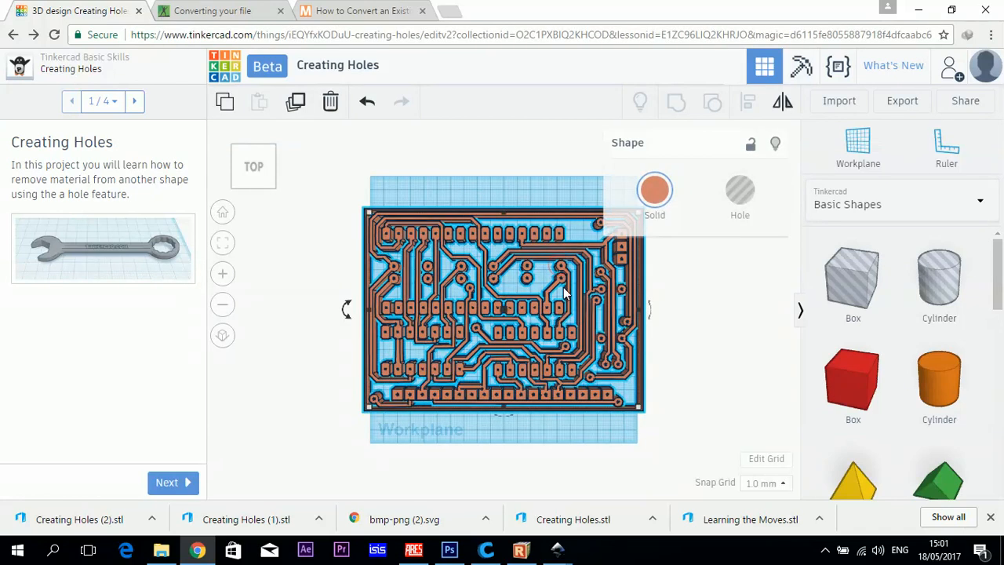
key(Delete)
drag(694, 407, 632, 318)
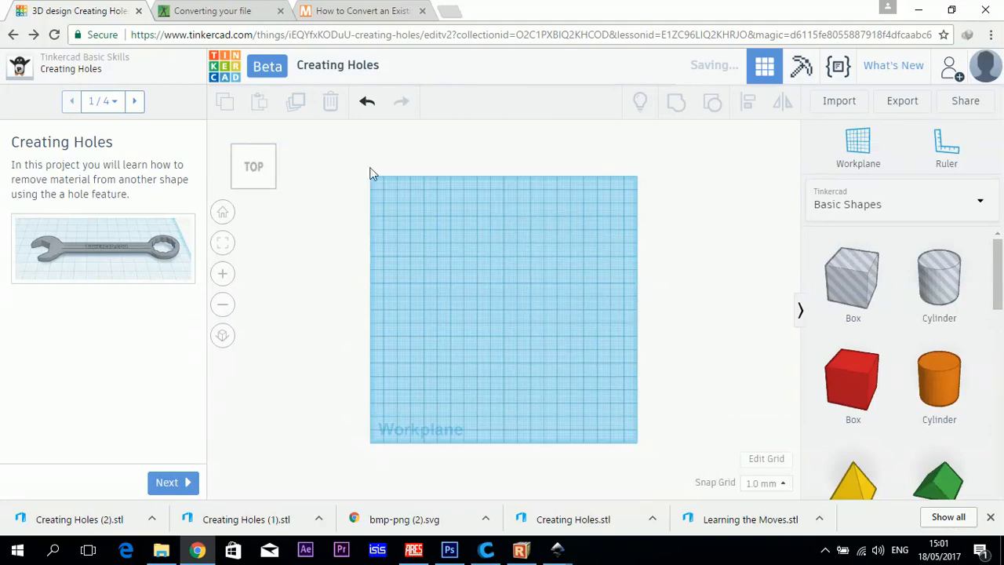
Try to import bmp-svg.svg from the Pictures folder into the design
click(836, 100)
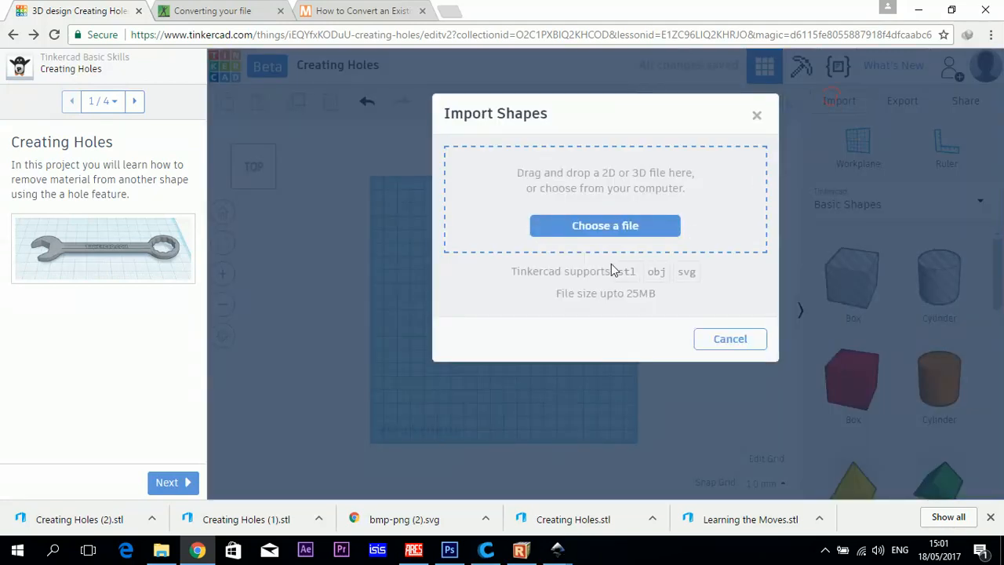
click(616, 228)
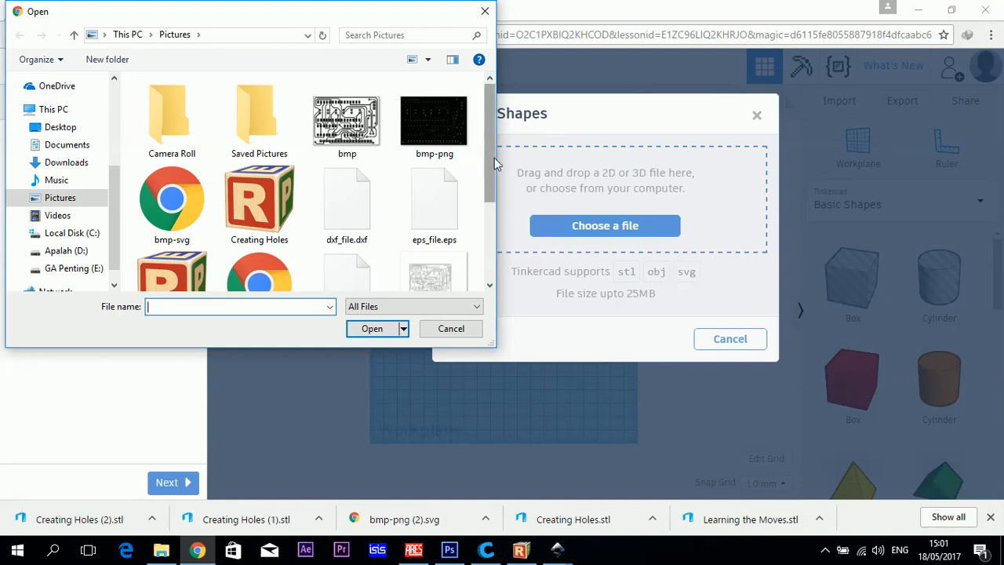
drag(494, 157, 493, 165)
click(175, 201)
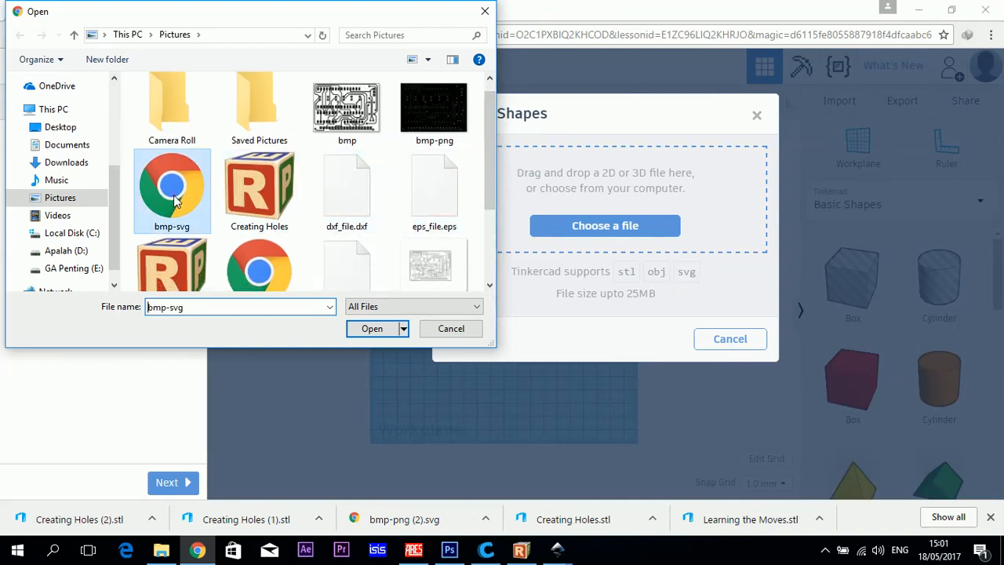
click(374, 329)
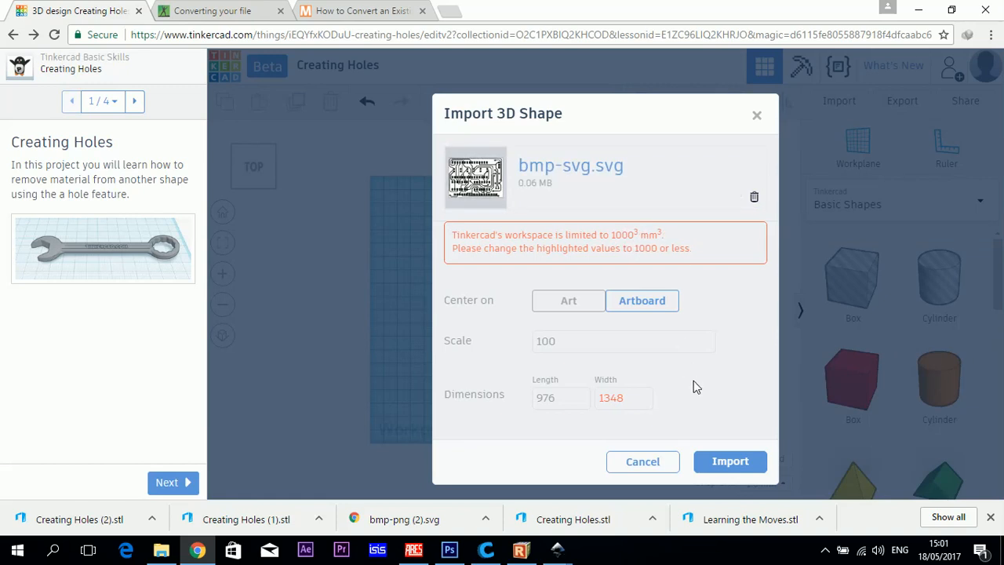
click(663, 461)
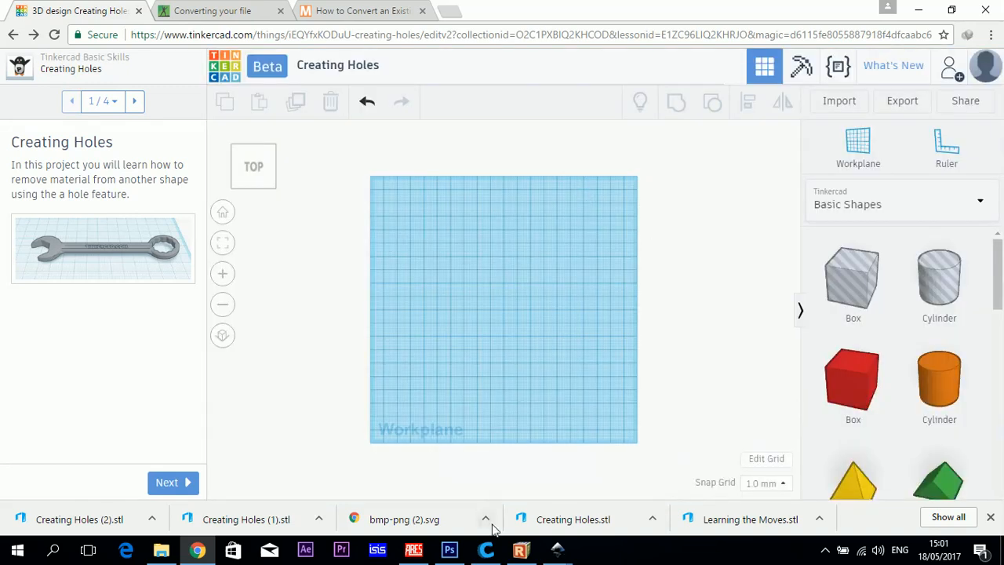
Switch to the bmp-svg.svg window in Inkscape and set the selection's size units to mm
mouse_move(557, 547)
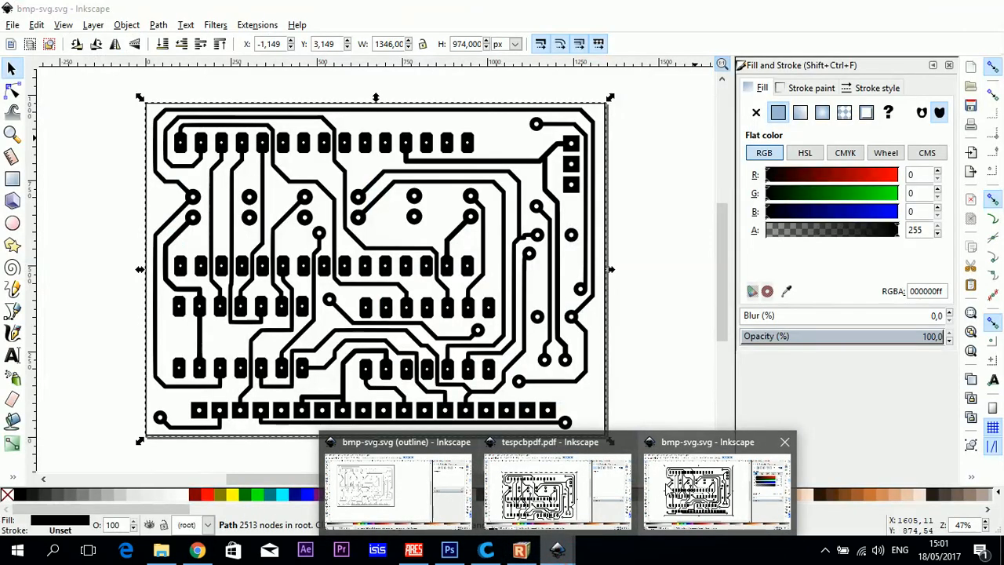
click(715, 486)
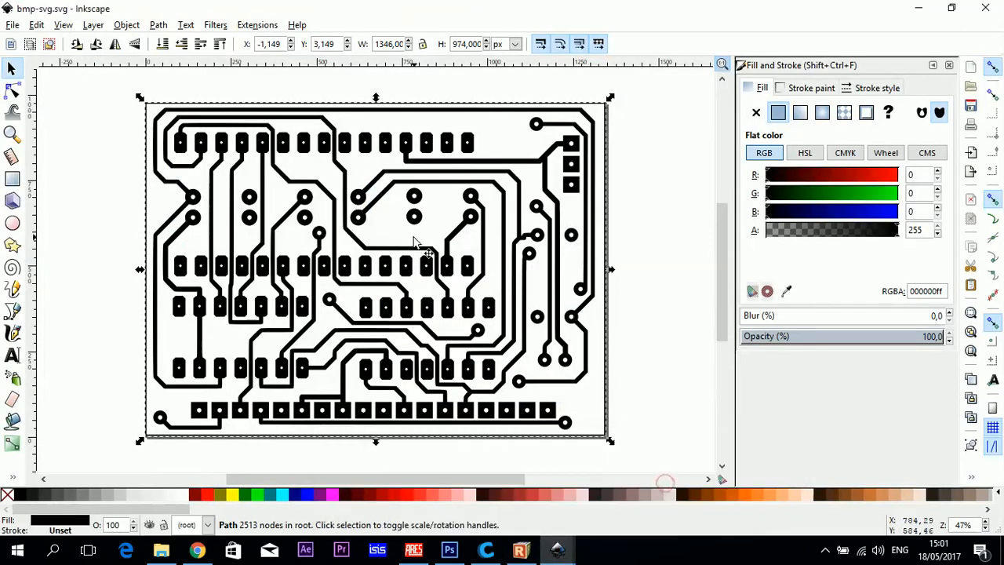
click(610, 97)
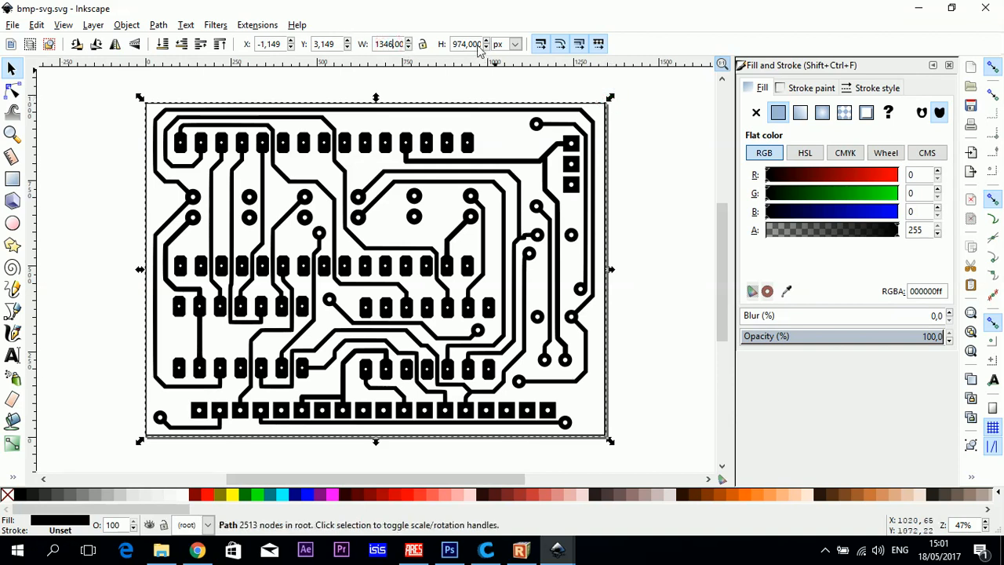
click(515, 44)
click(508, 157)
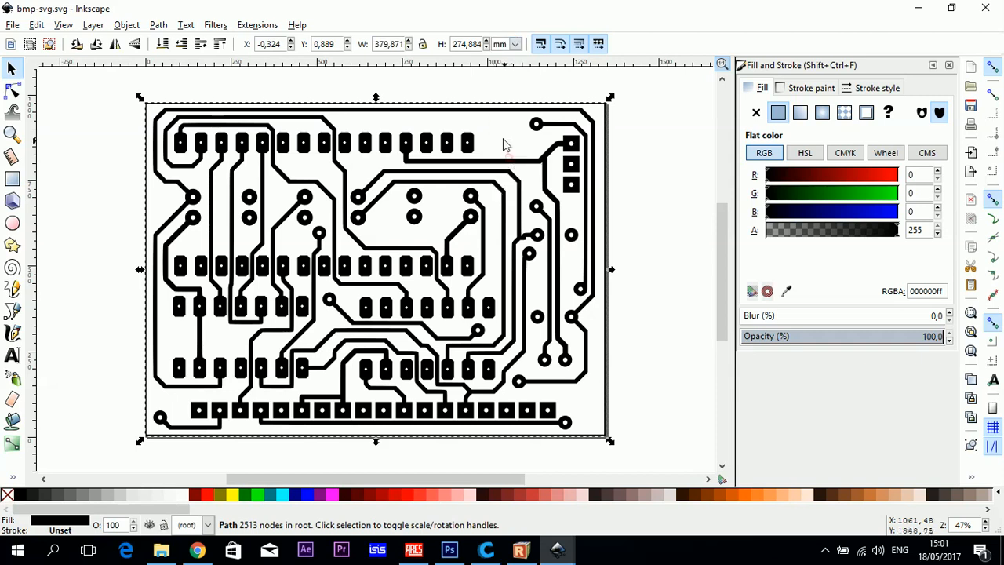
Resize the PCB path to 57 mm wide and 41.200 mm high
click(392, 44)
drag(400, 46, 417, 49)
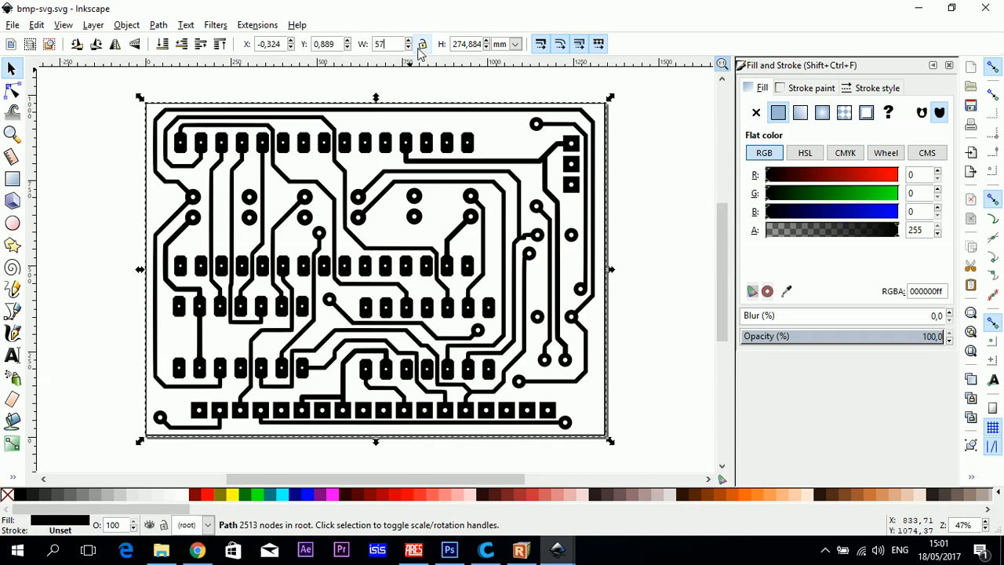
click(461, 45)
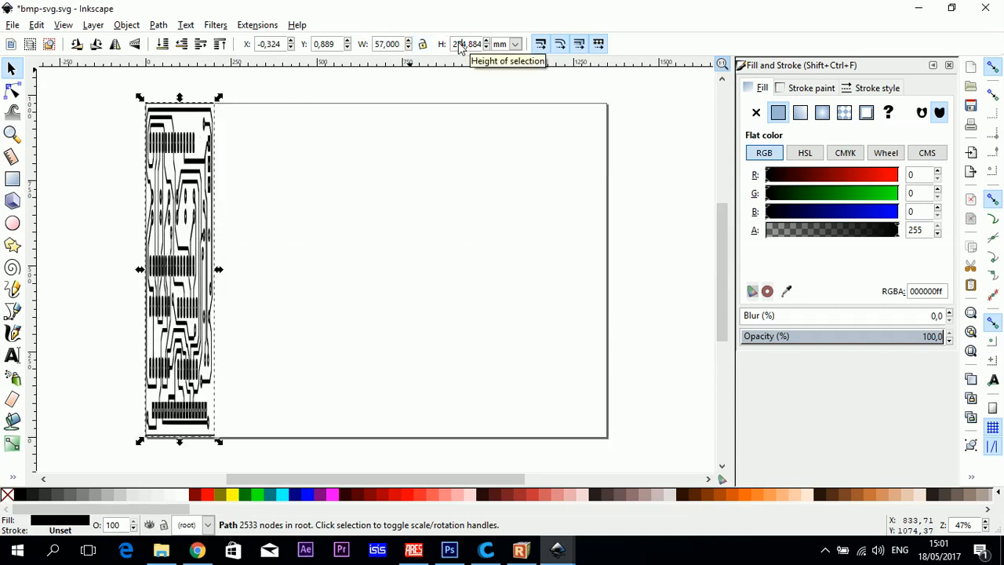
drag(457, 46, 511, 55)
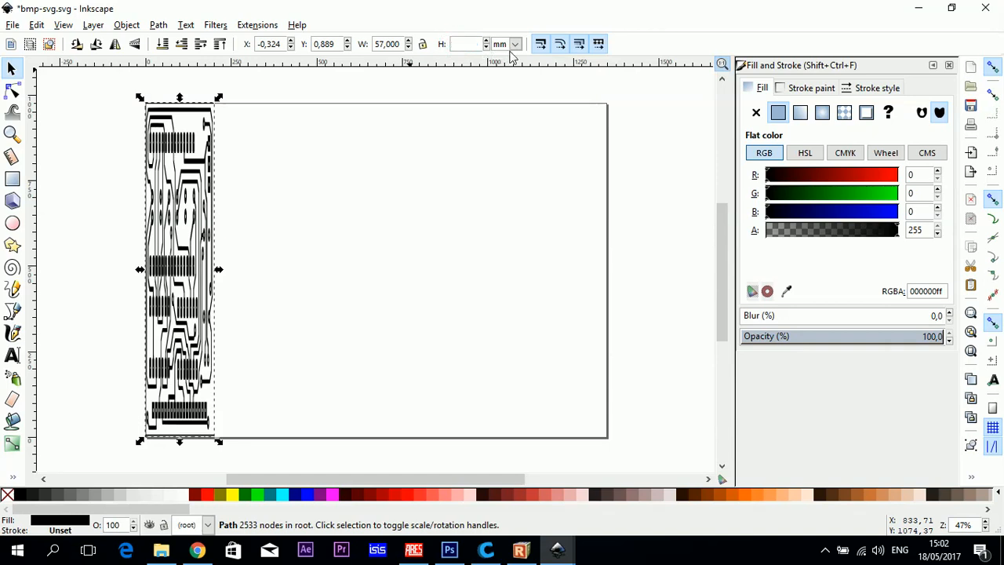
text(41.200)
key(Return)
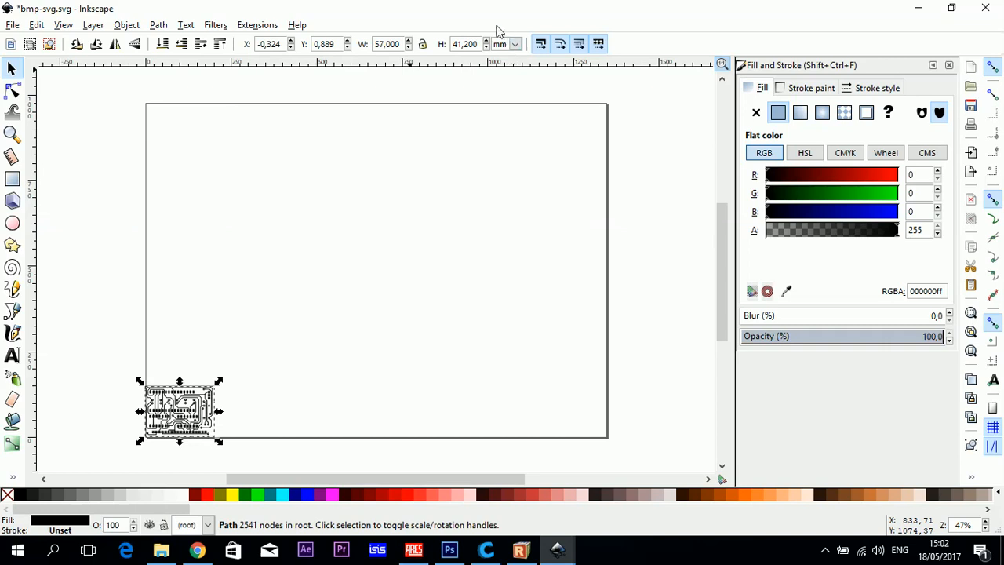
Move the resized PCB path to the page's upper-left corner, at about X 5, Y 231 mm
click(271, 214)
click(180, 410)
mouse_move(162, 434)
mouse_down()
mouse_move(232, 274)
mouse_move(181, 187)
mouse_move(199, 174)
mouse_move(188, 144)
mouse_up()
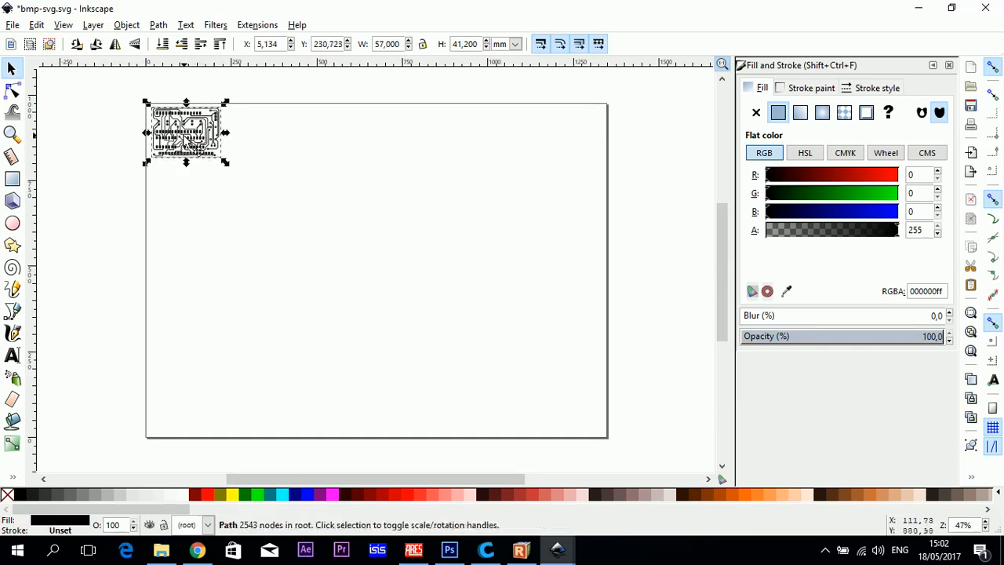
Save the resized drawing as Inkscape SVG, overwriting bmp-svg in the Pictures folder
click(18, 25)
click(47, 145)
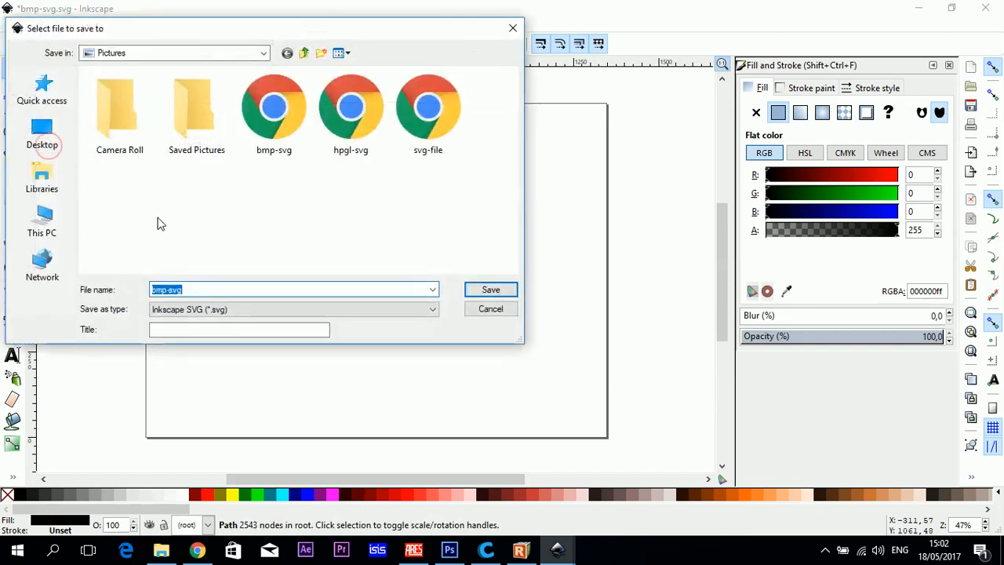
click(274, 110)
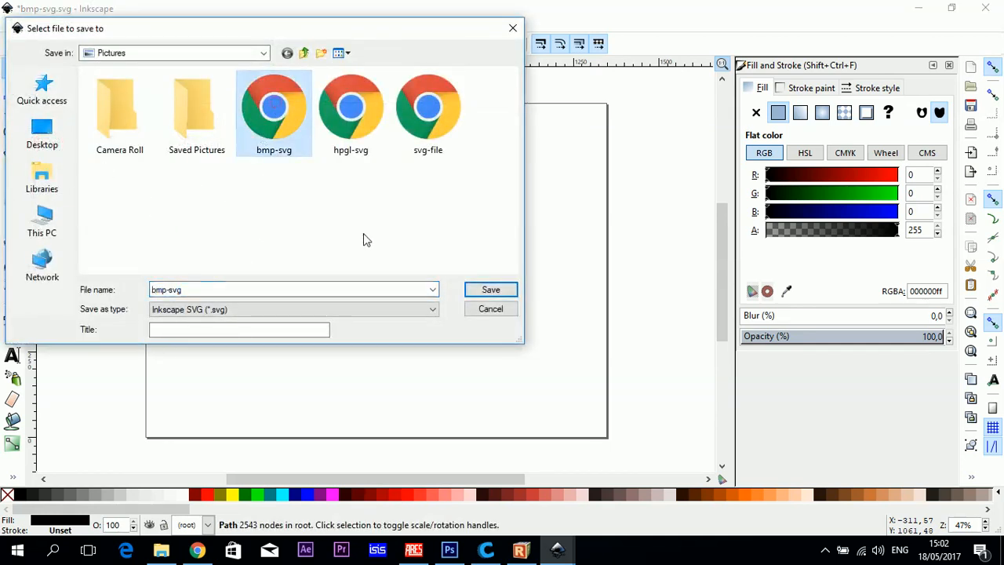
double_click(204, 287)
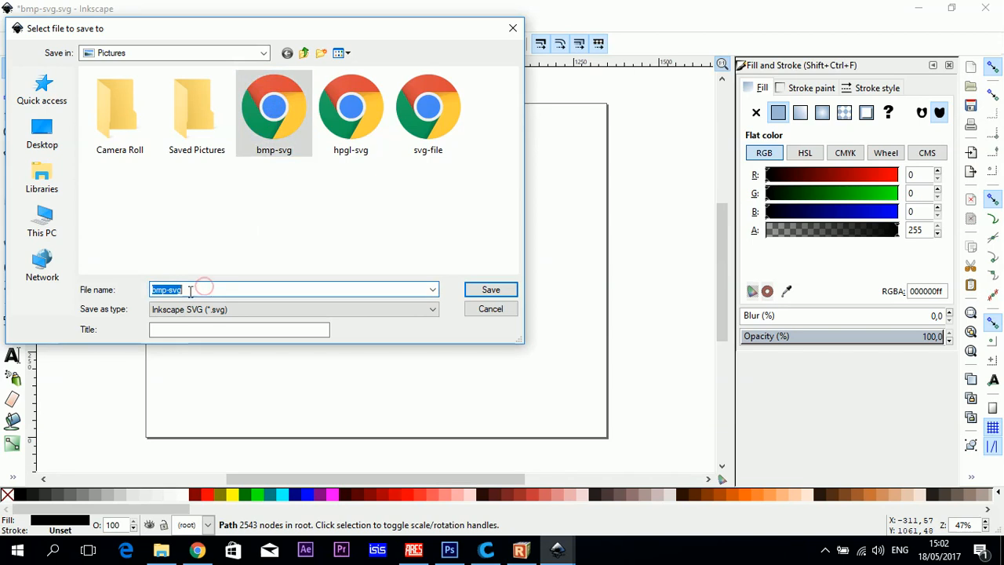
click(481, 291)
click(599, 333)
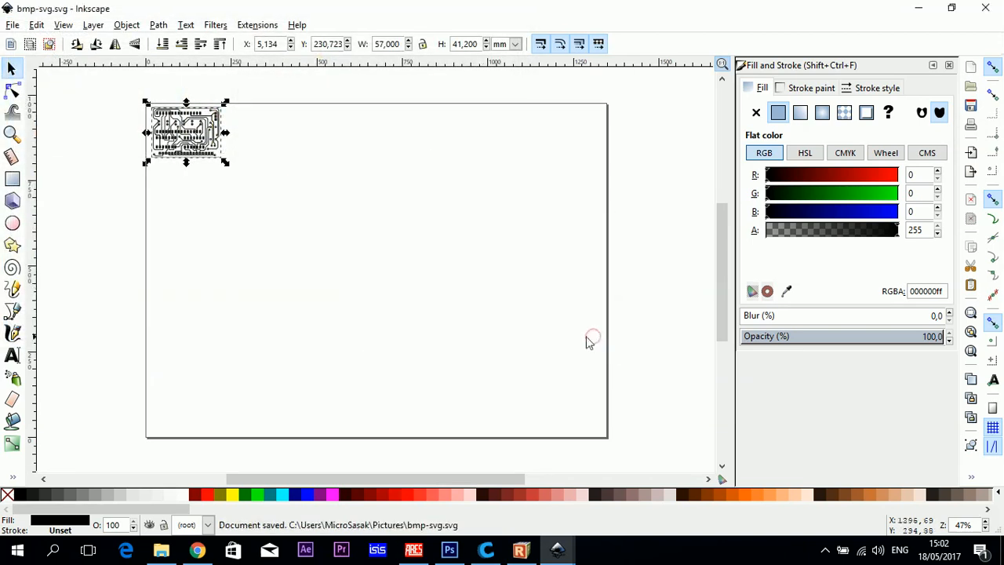
click(197, 550)
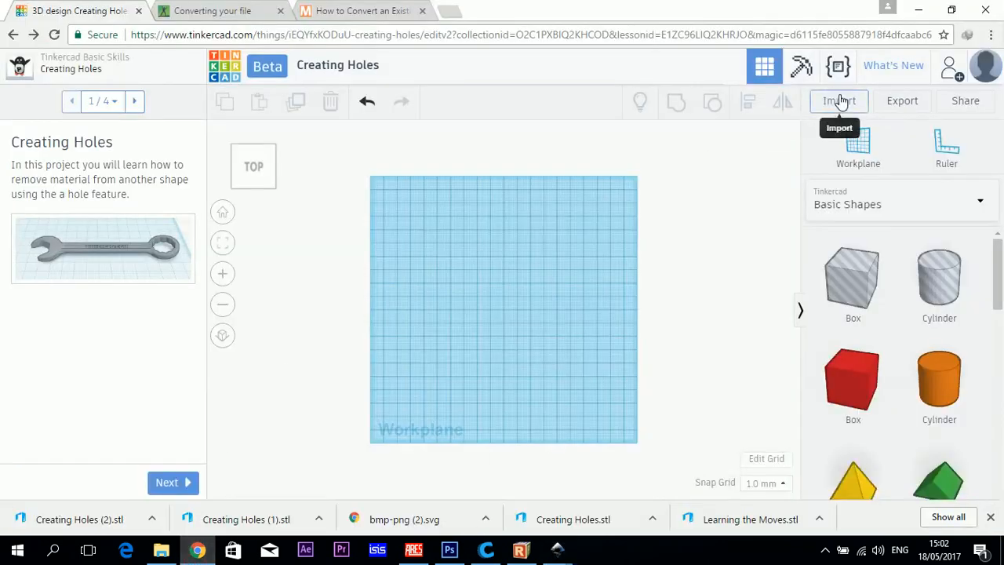
click(838, 100)
click(642, 225)
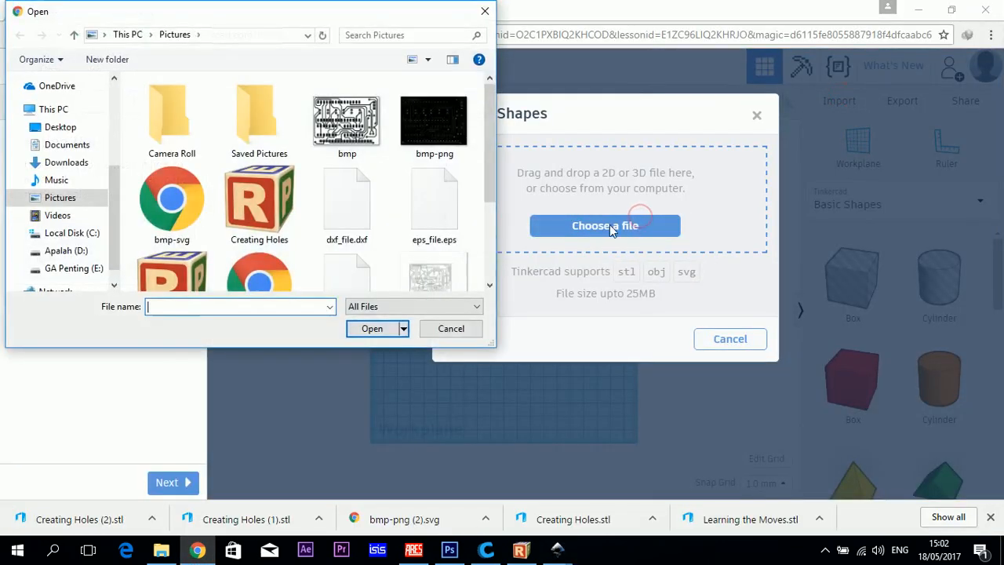
click(176, 226)
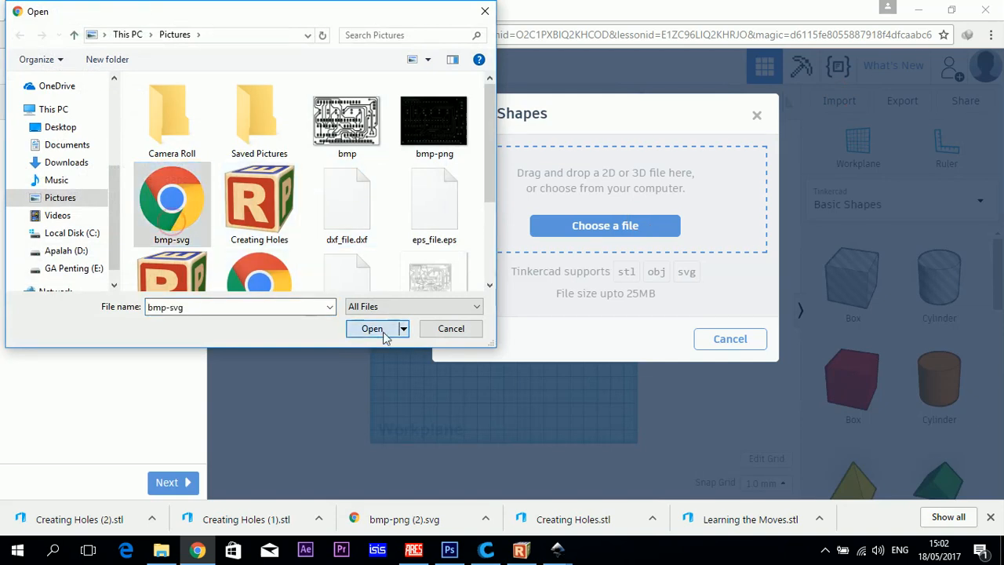
click(383, 332)
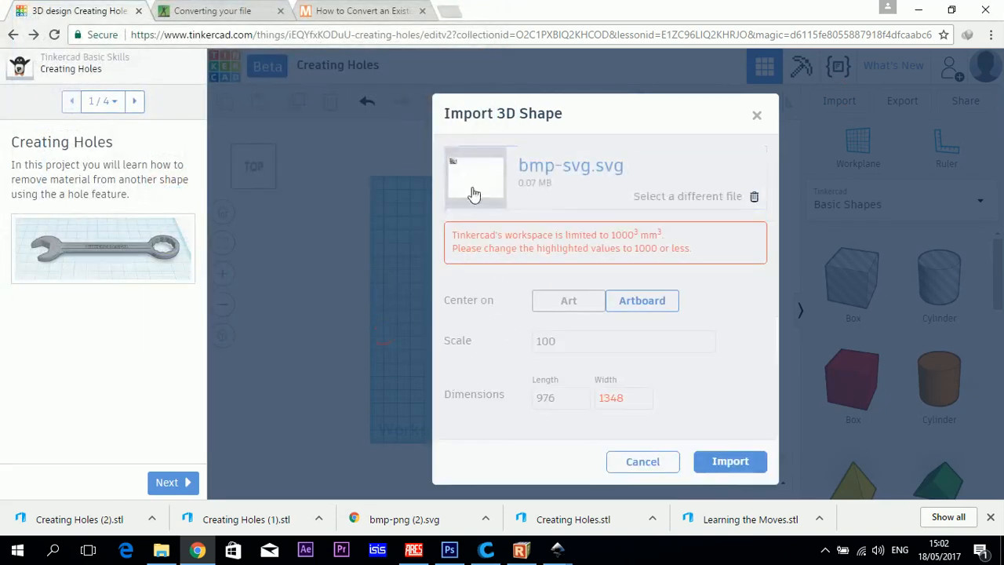
click(661, 468)
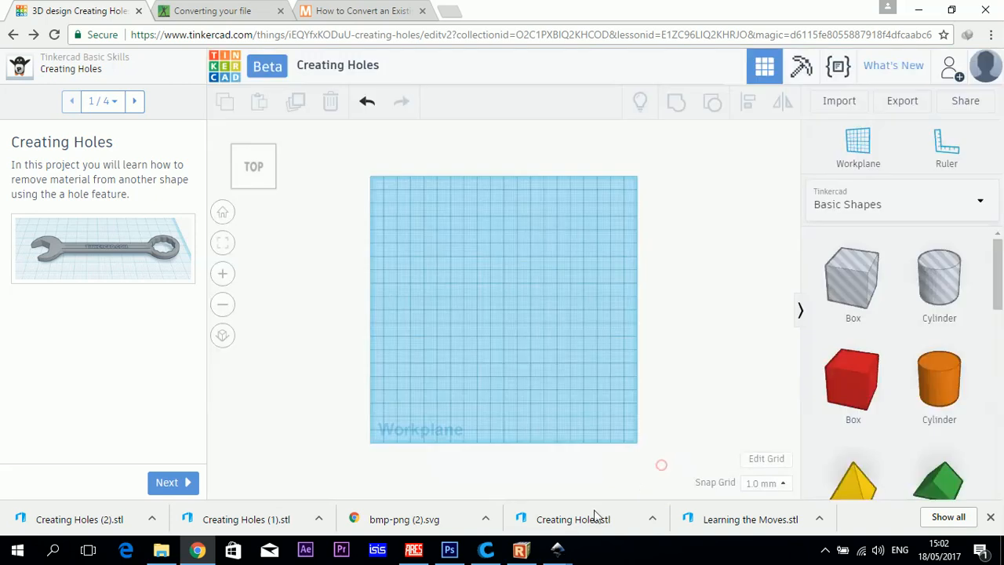
Switch to the bmp-svg.svg drawing in Inkscape and set the document's default units and custom page size units to mm
mouse_move(557, 549)
click(693, 500)
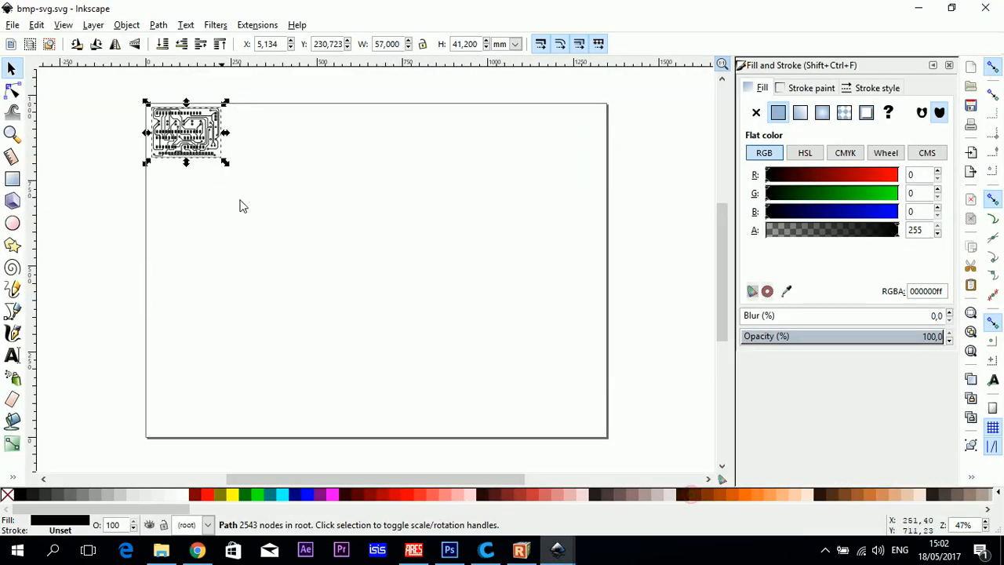
click(13, 25)
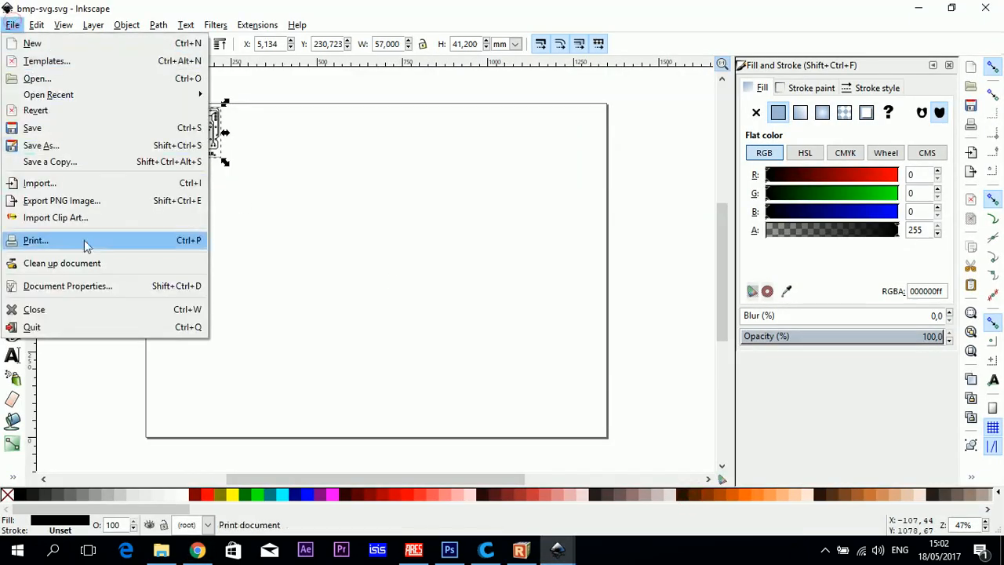
click(87, 285)
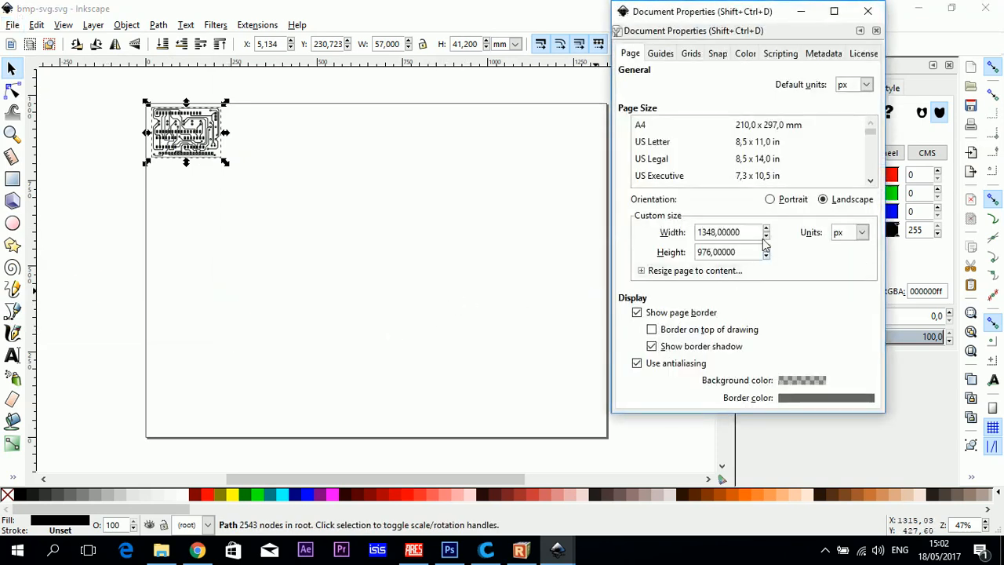
click(866, 85)
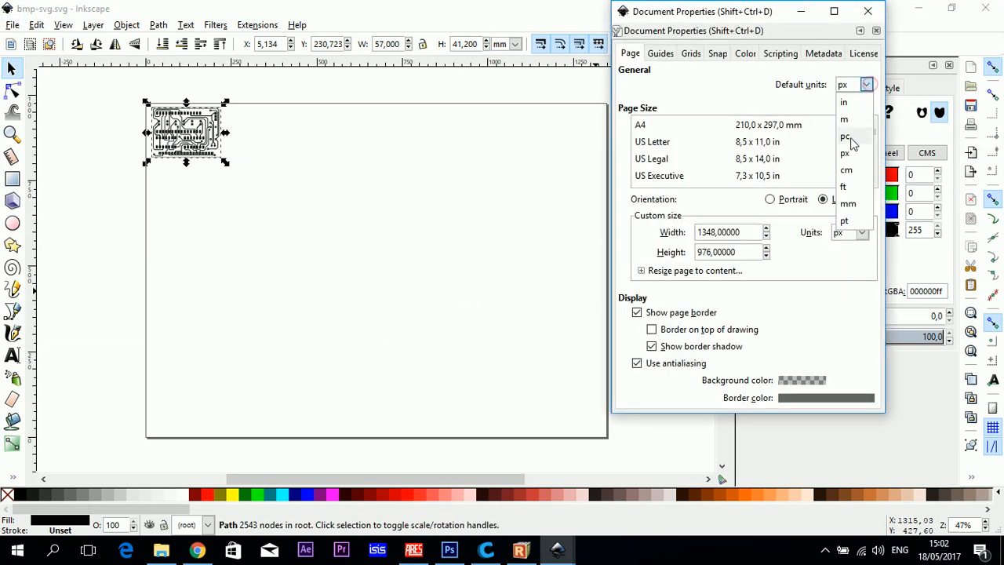
click(847, 169)
click(866, 85)
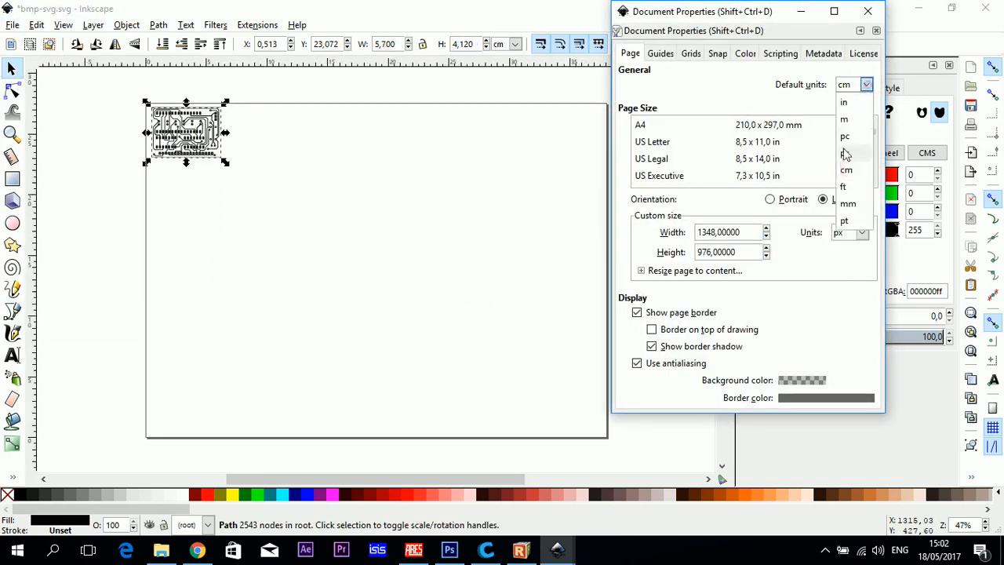
click(847, 203)
click(862, 232)
click(859, 353)
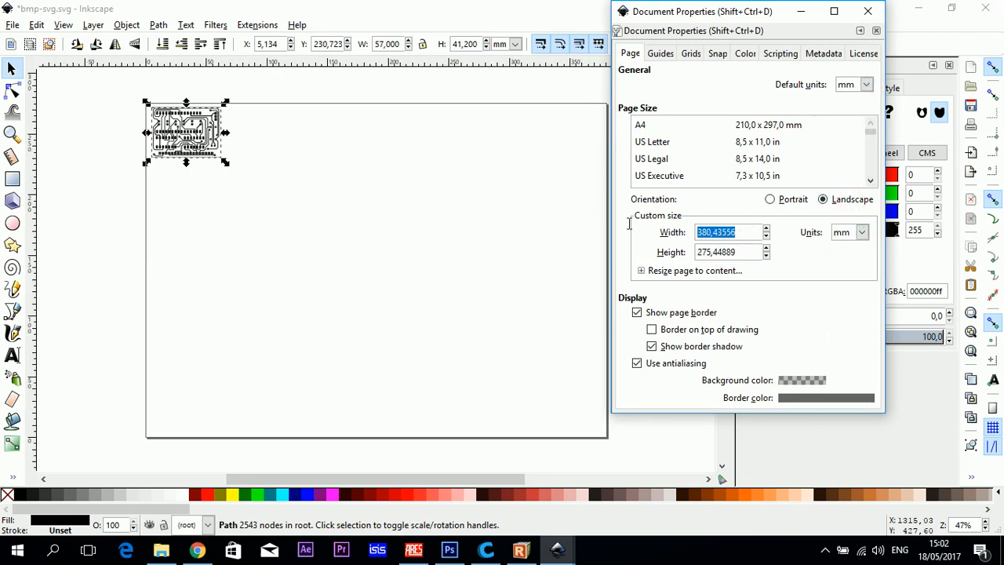
Set the custom page size to 57 mm wide and 40.2 mm high
text(57)
key(Tab)
text(4)
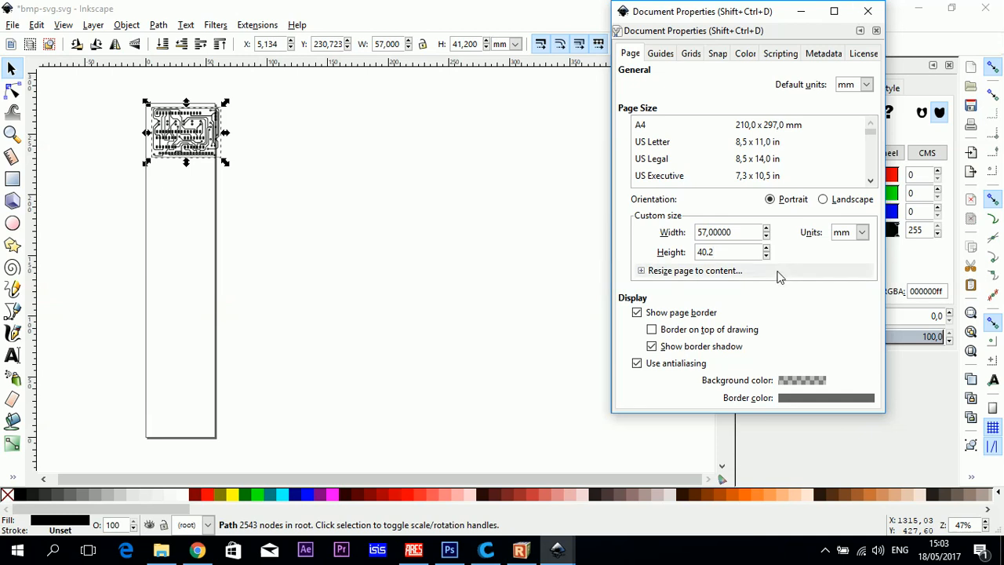
key(Return)
click(867, 12)
Move the PCB path down onto the resized page, at about X -0.2, Y -1.4 mm
mouse_move(197, 152)
mouse_down()
mouse_move(185, 302)
mouse_move(192, 438)
mouse_up()
key(plus)
key(plus)
key(plus)
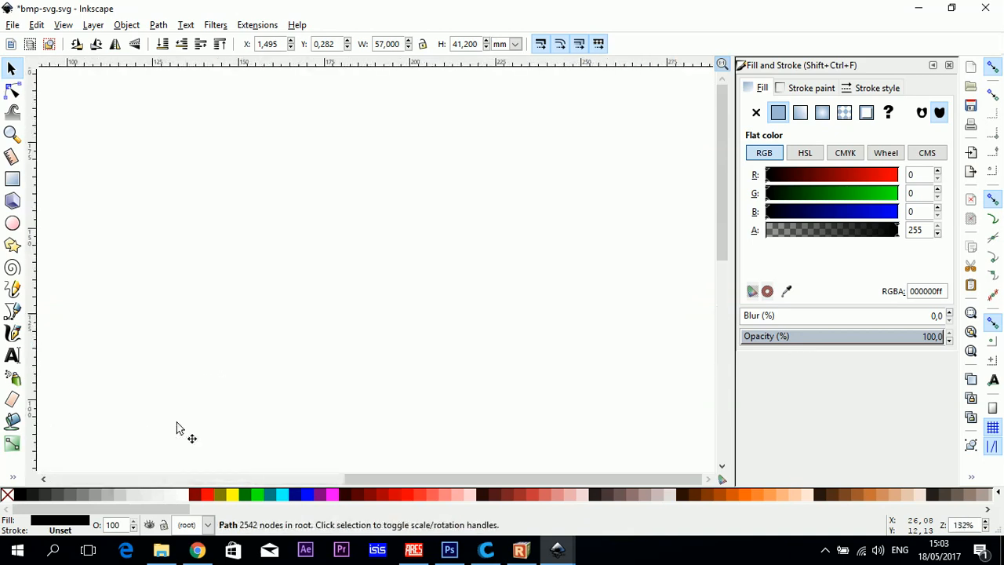
scroll(259, 376, down, 10)
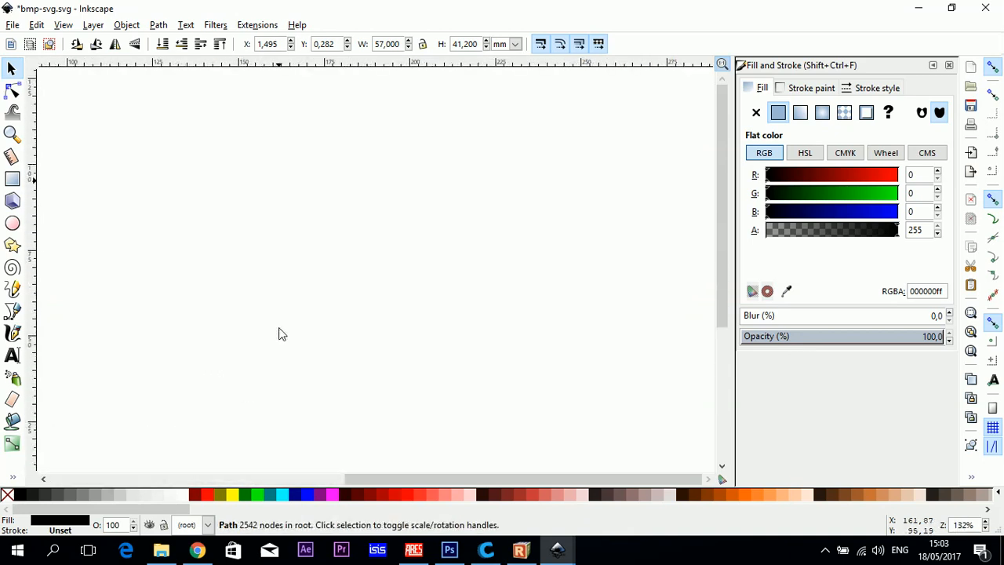
drag(338, 478, 140, 477)
scroll(291, 289, up, 2)
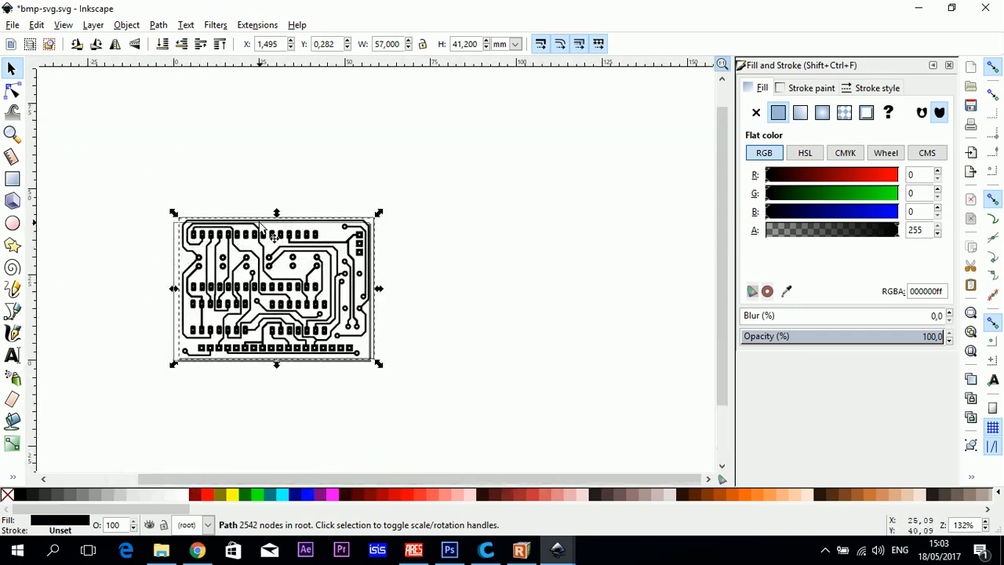
drag(245, 267, 226, 262)
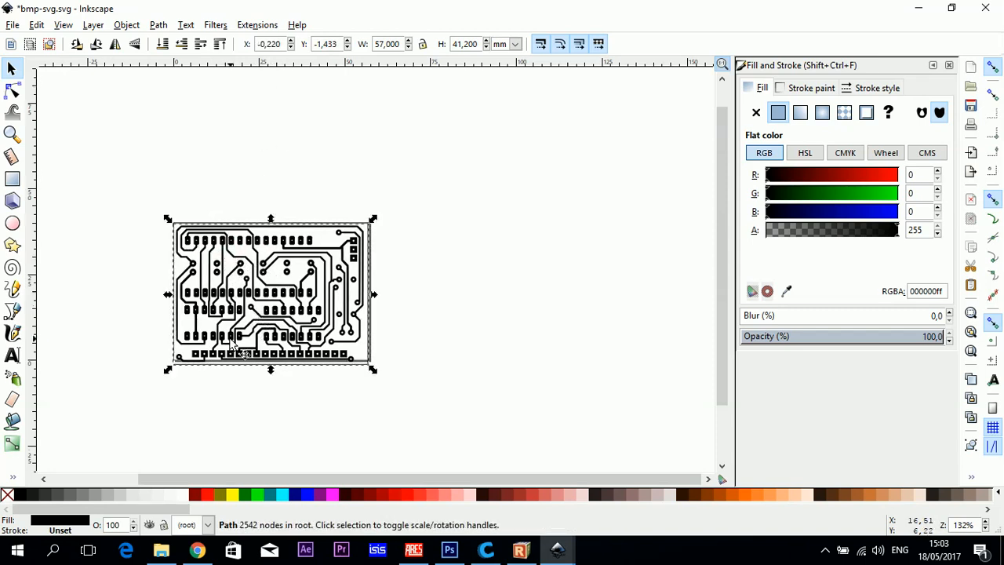
Fine-tune the PCB path's alignment with the page border, placing it at X -0.356, Y -0.925 mm
key(plus)
key(plus)
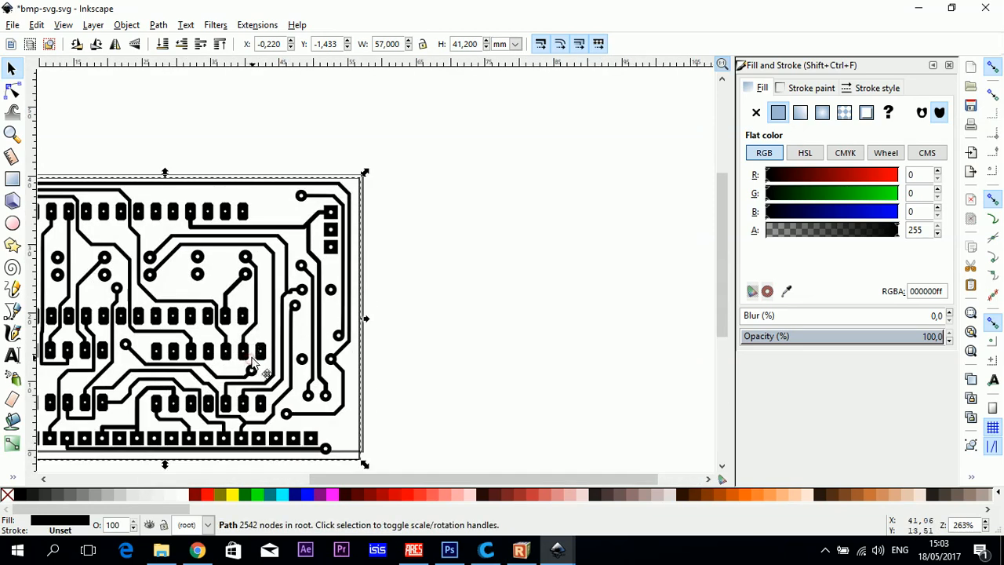
drag(252, 361, 256, 353)
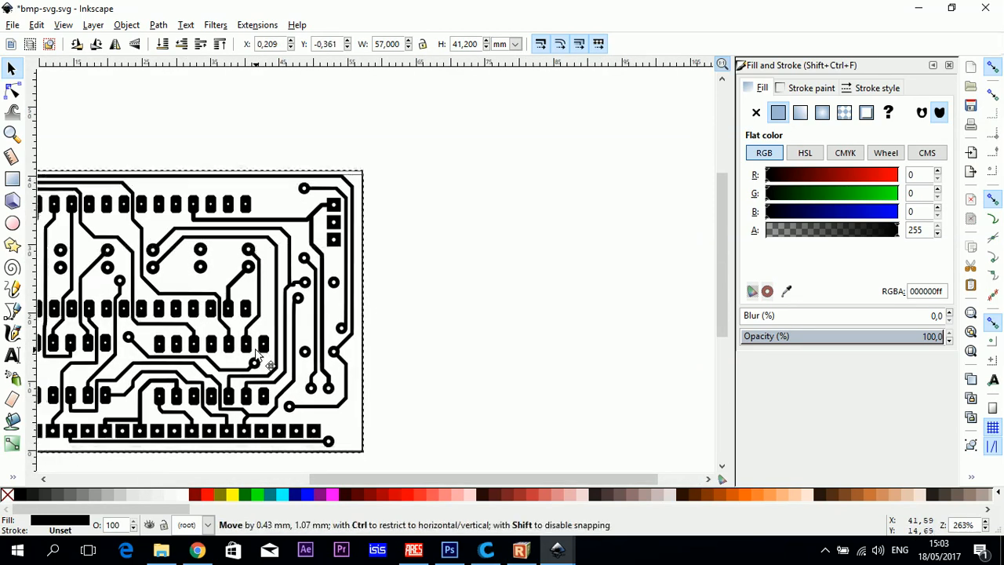
drag(255, 350, 255, 350)
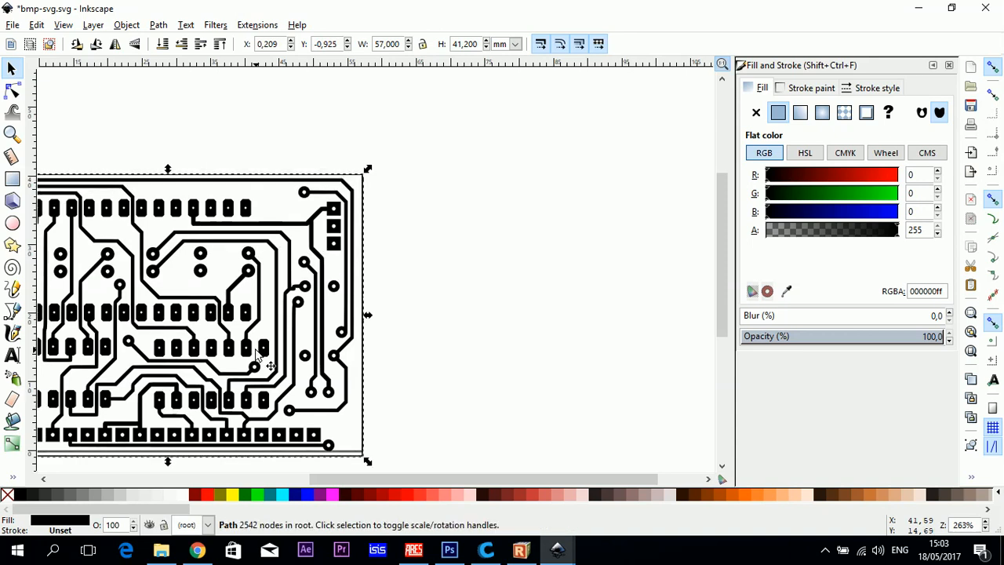
key(Up)
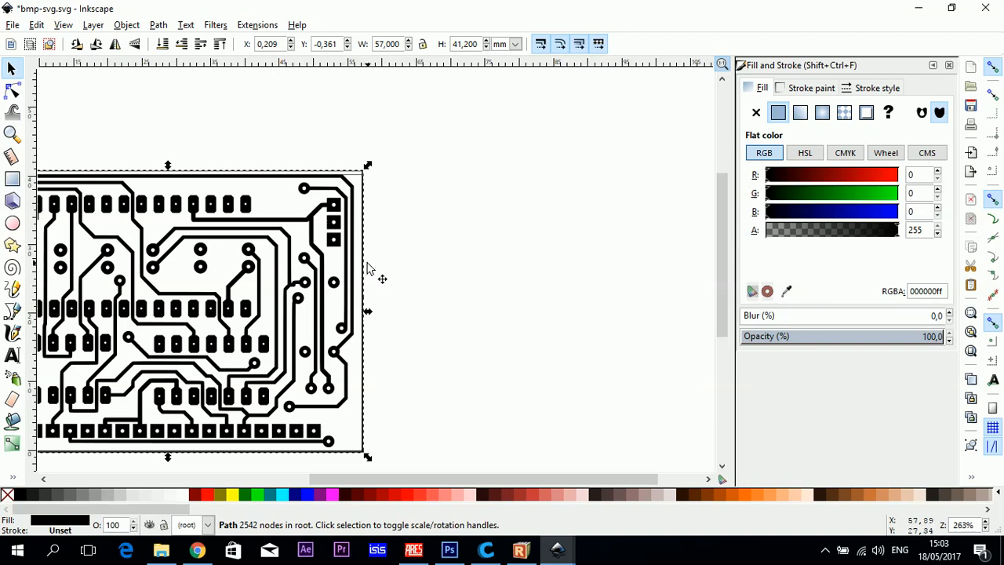
drag(431, 481, 349, 480)
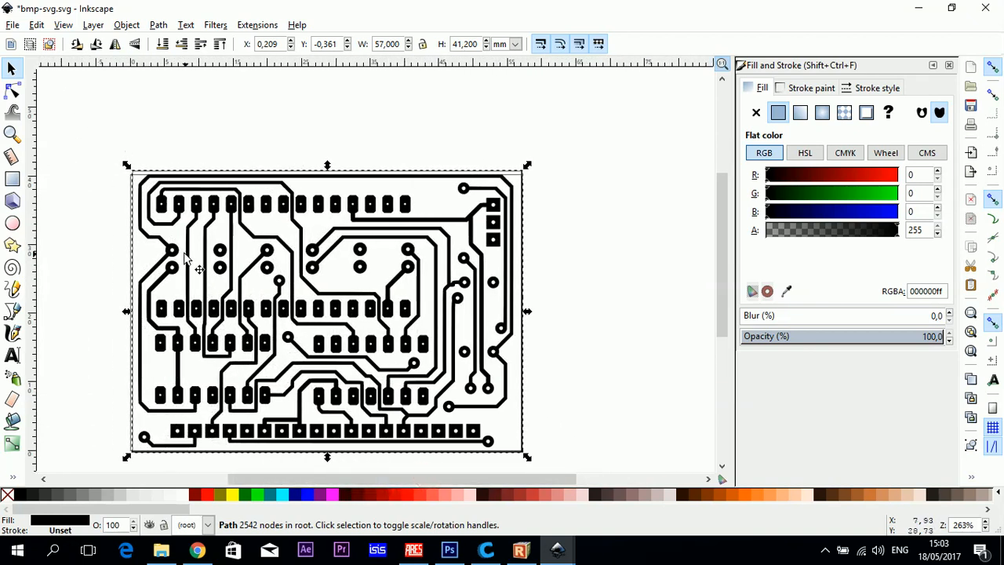
key(Left)
key(Down)
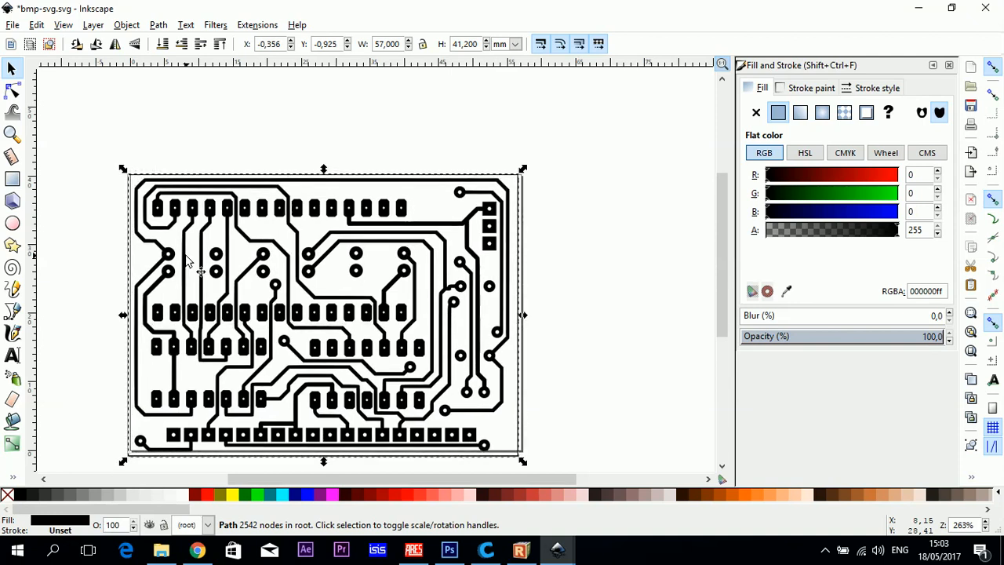
Save the drawing as Inkscape SVG, overwriting bmp-svg in the Pictures folder
click(13, 25)
click(74, 146)
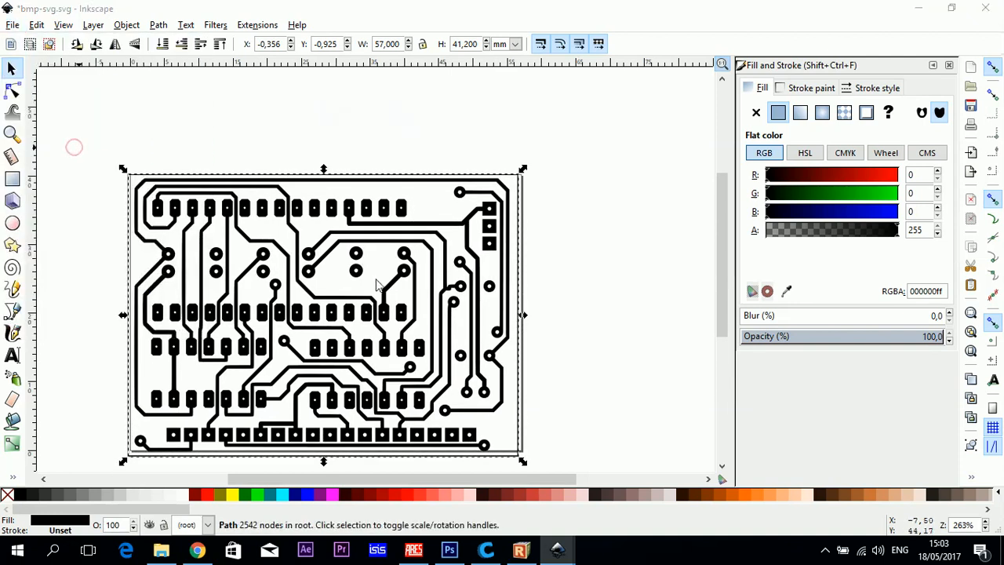
click(274, 110)
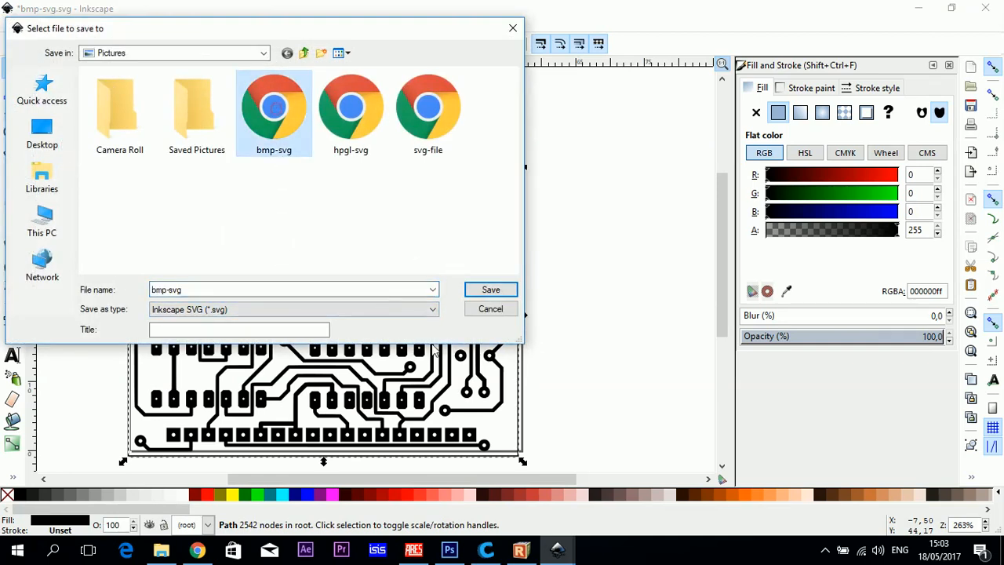
click(490, 290)
click(604, 335)
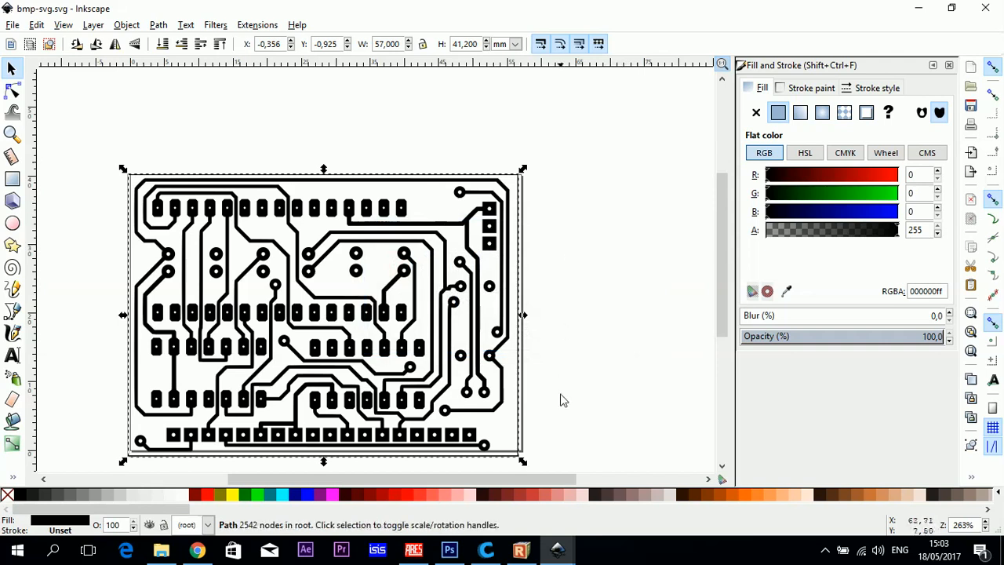
Switch to Tinkercad and import bmp-svg.svg from the Pictures folder, centered on the artboard at scale 100
click(193, 550)
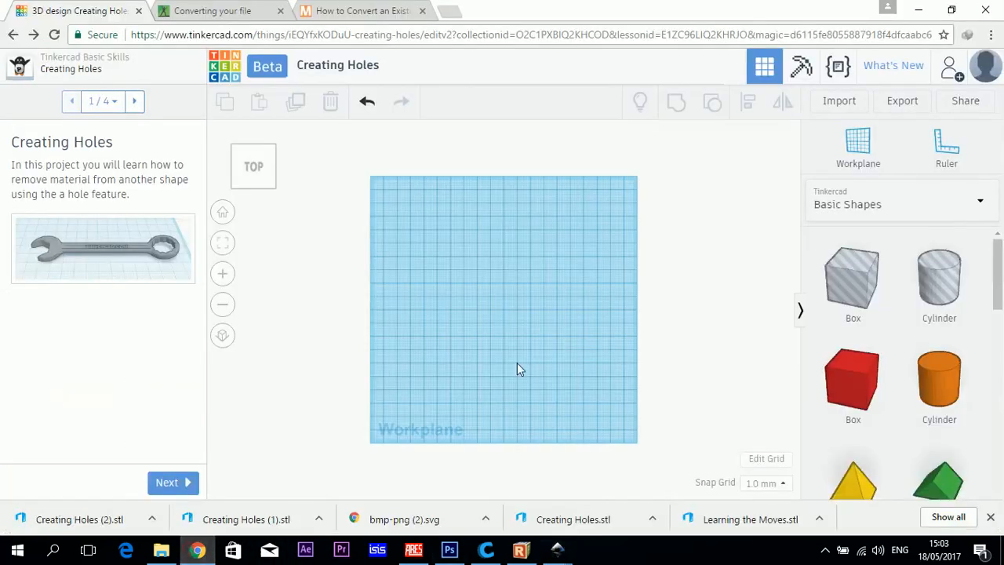
click(838, 102)
click(625, 227)
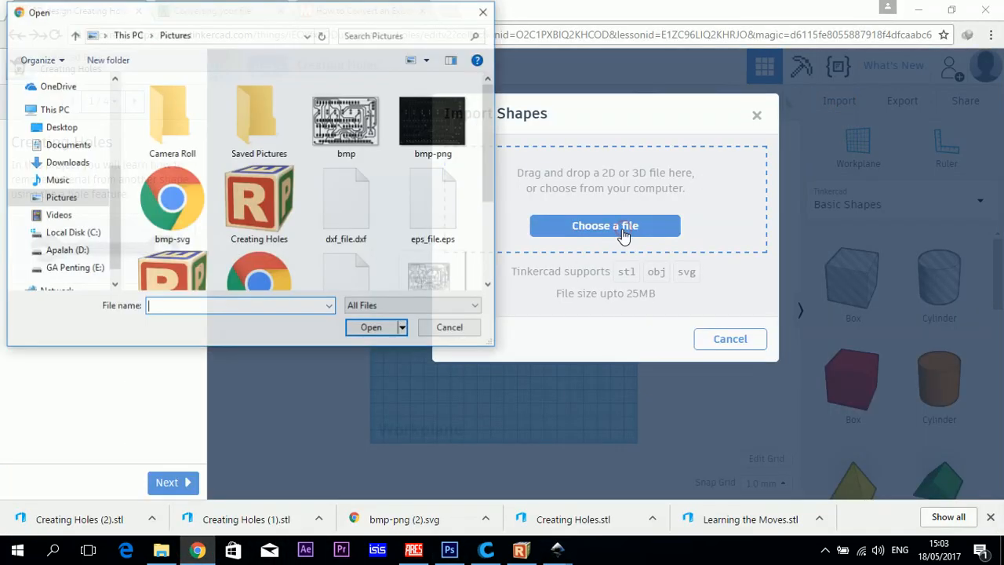
click(172, 203)
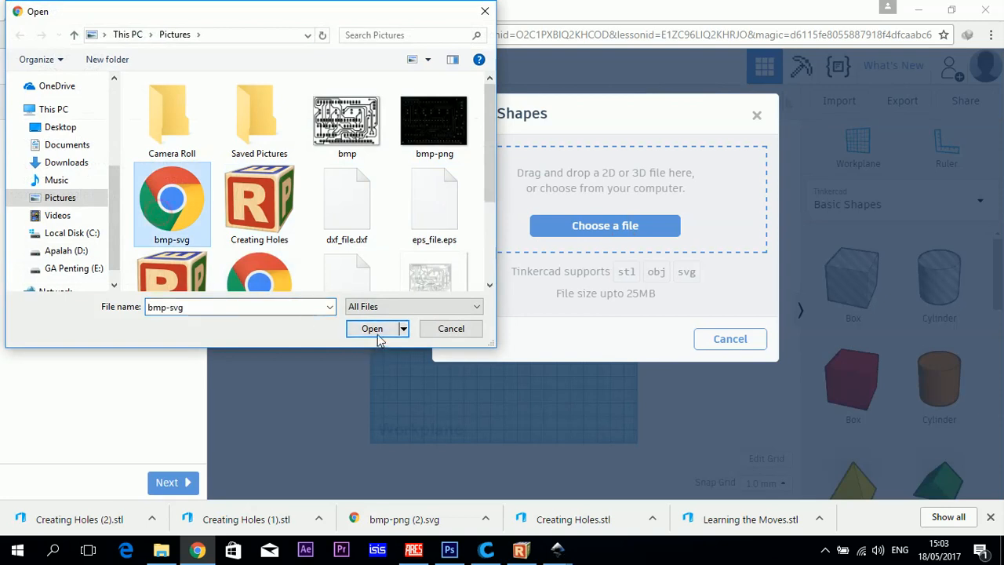
click(372, 329)
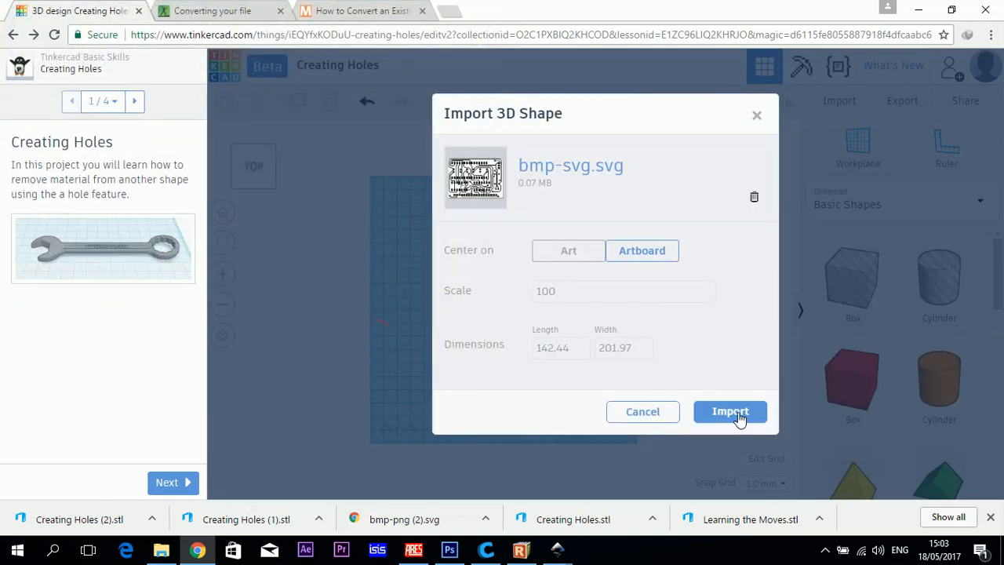
click(730, 413)
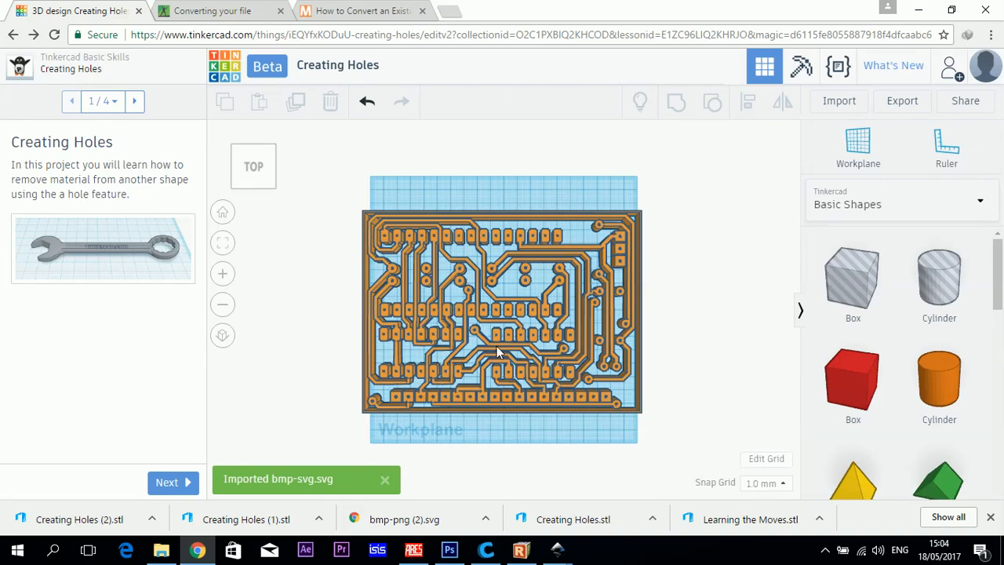
Check the imported PCB shape from the front and top, and export everything in the design as an STL file
click(280, 167)
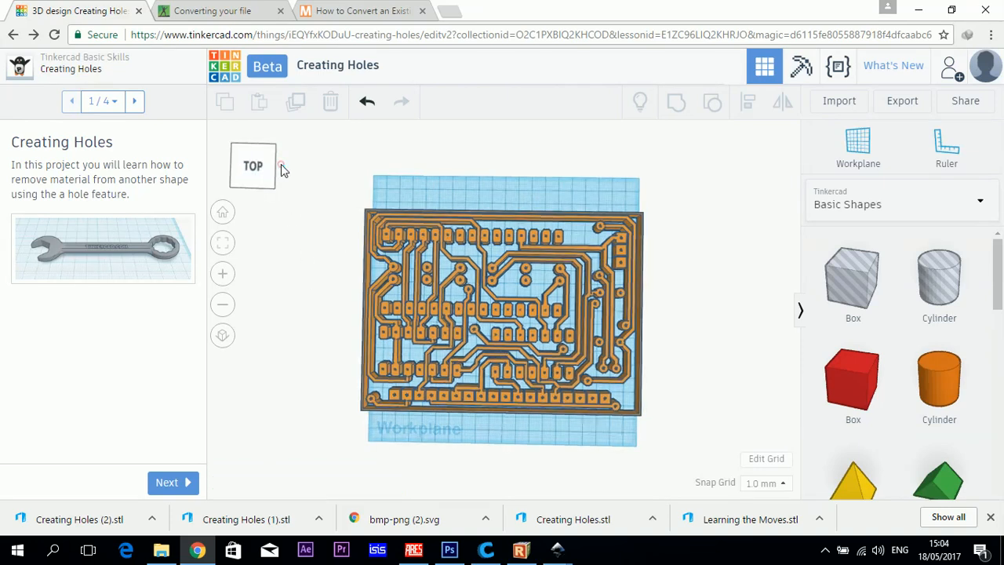
click(226, 168)
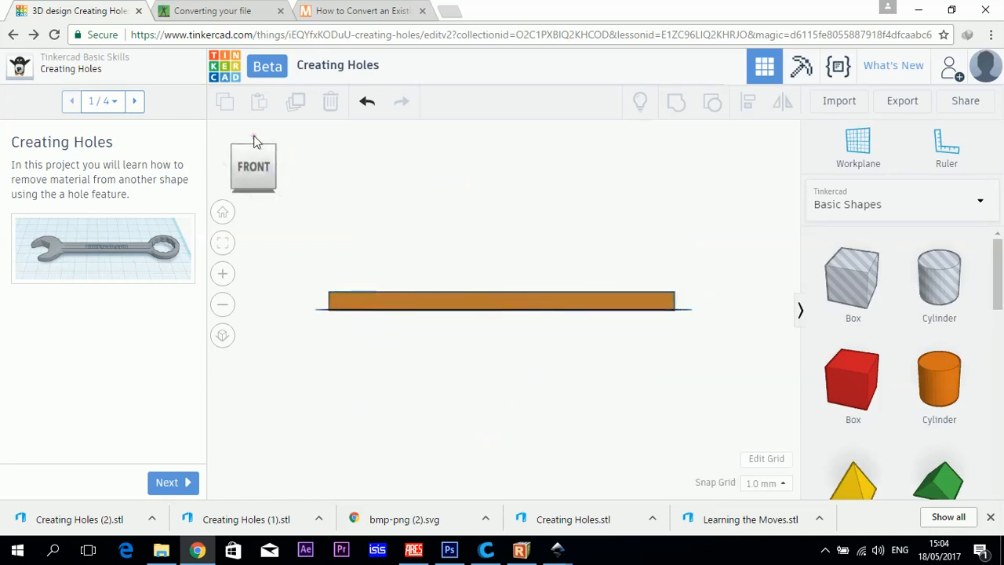
click(253, 139)
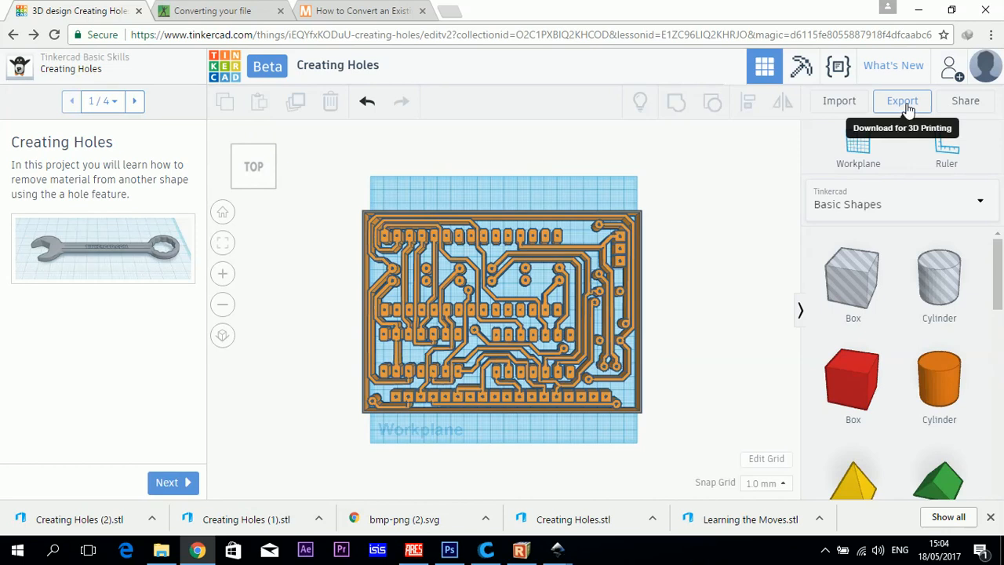
click(908, 109)
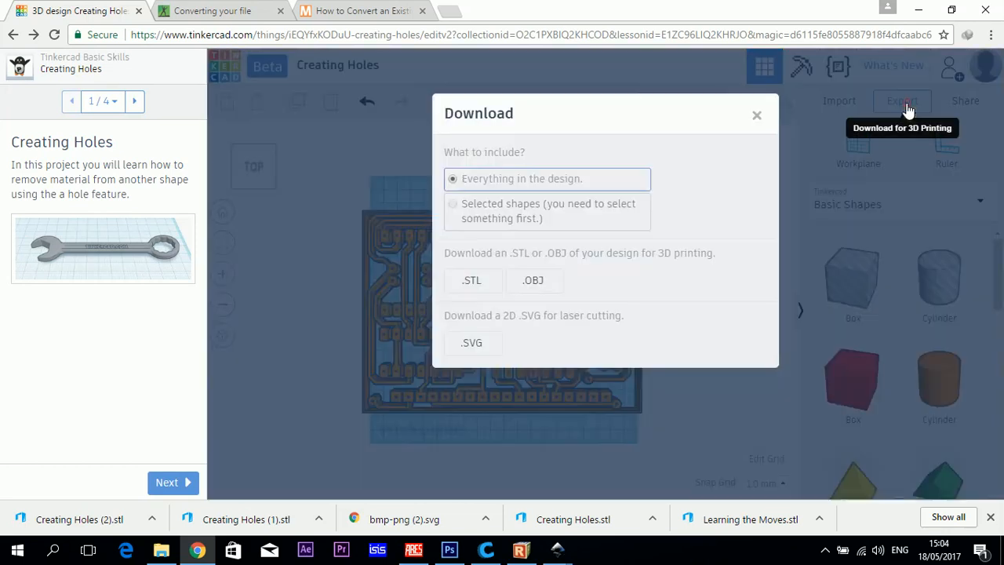
click(474, 284)
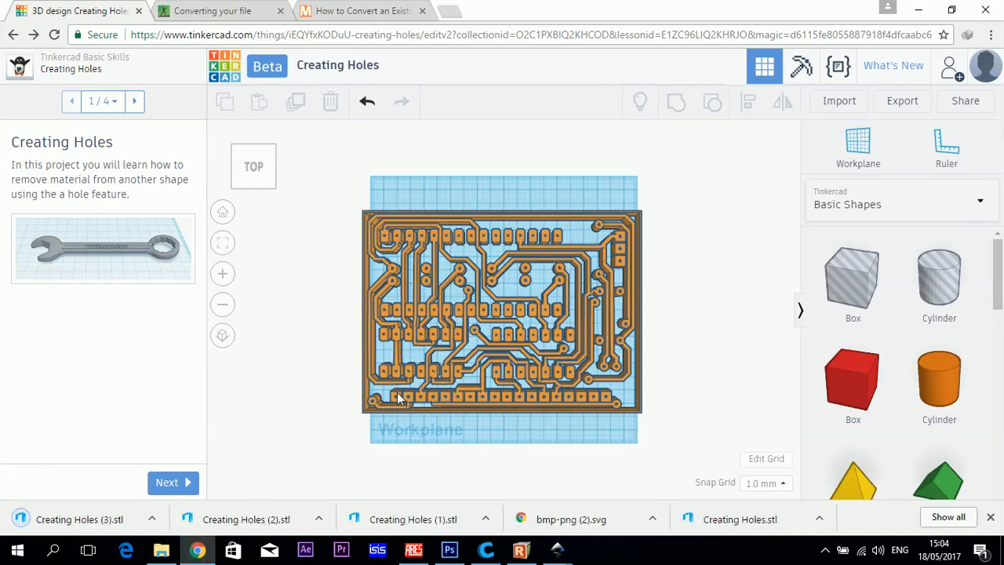
Switch to Cura, delete all objects from the platform and load the Creating Holes (3) model from the Downloads folder
click(486, 550)
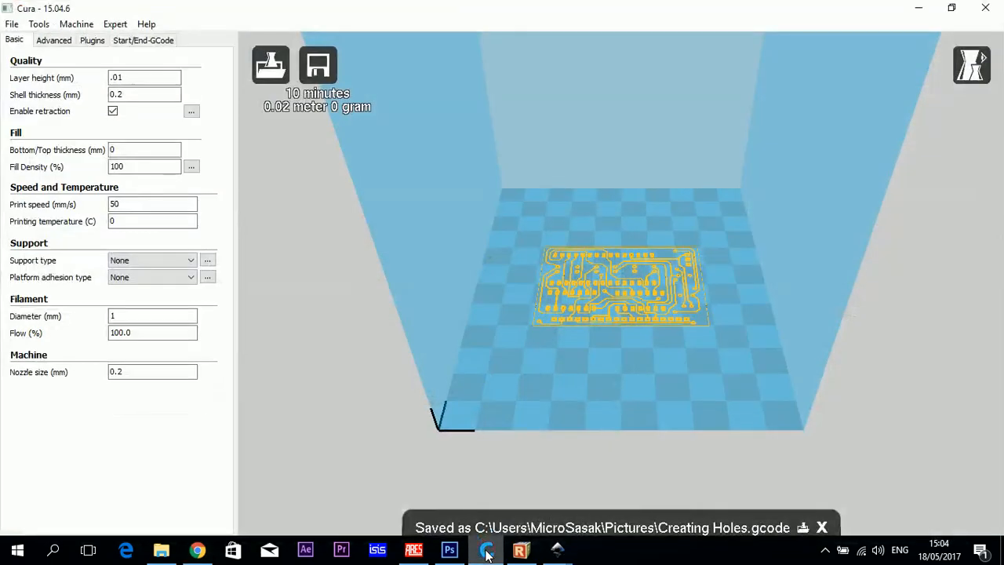
right_click(641, 317)
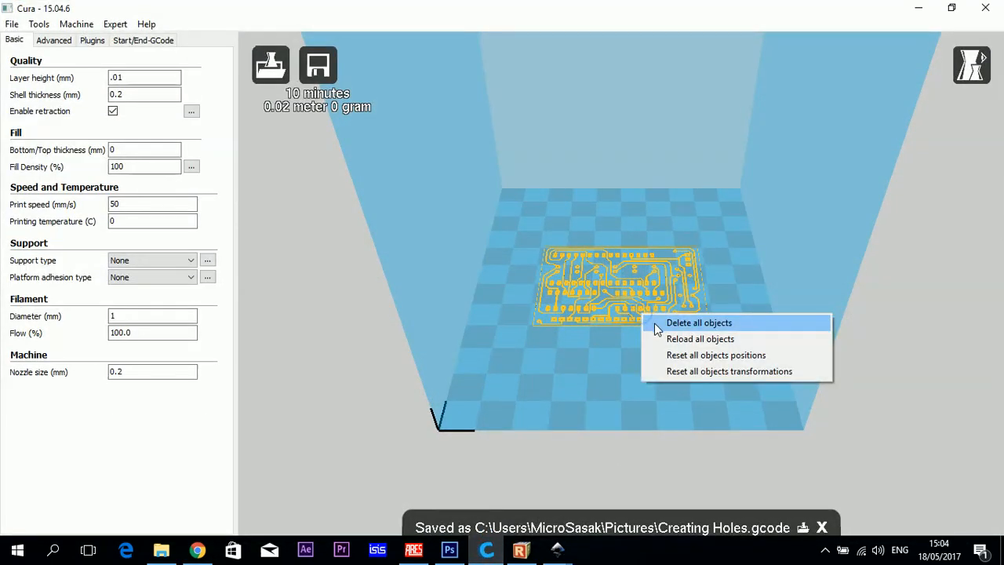
click(651, 322)
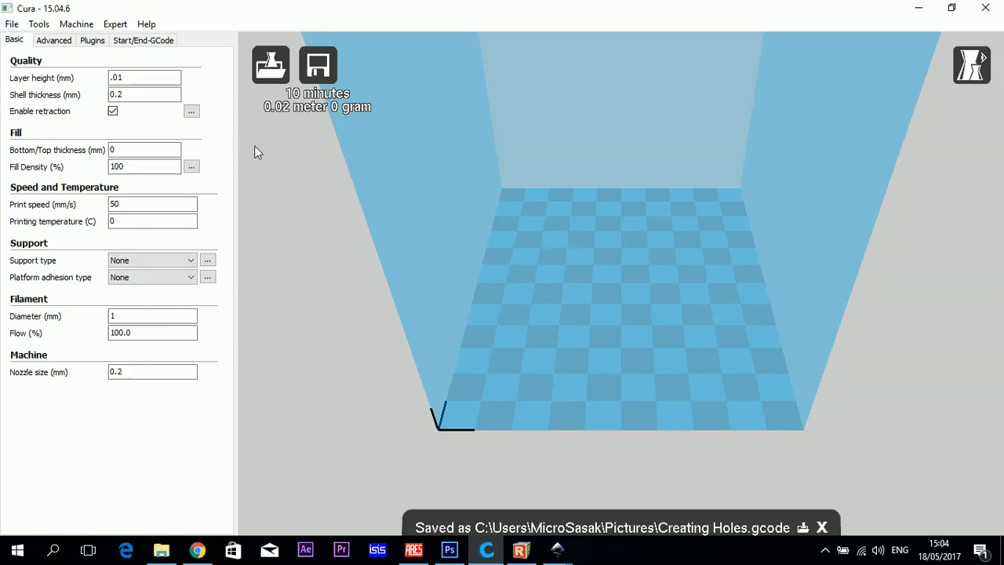
click(274, 73)
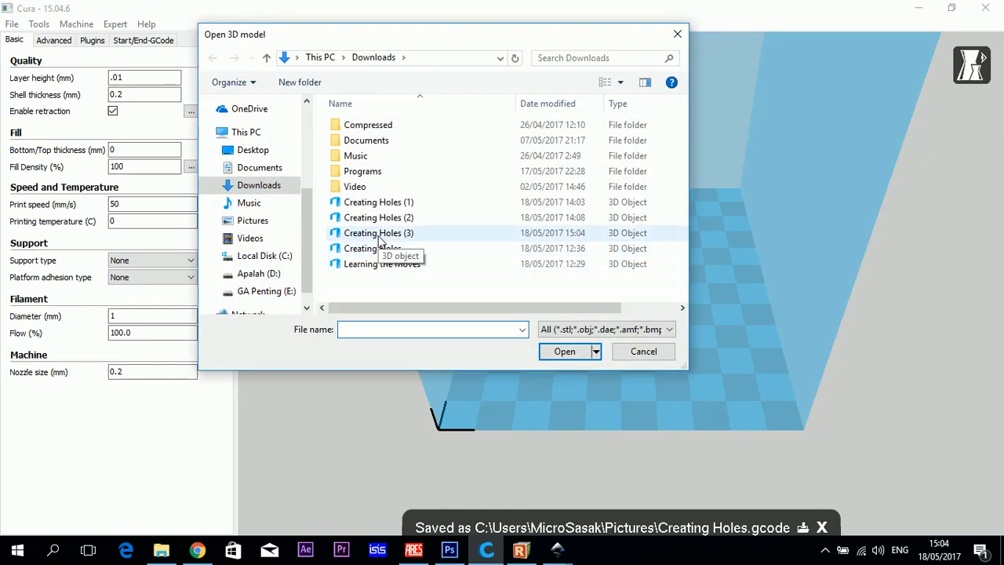
double_click(379, 233)
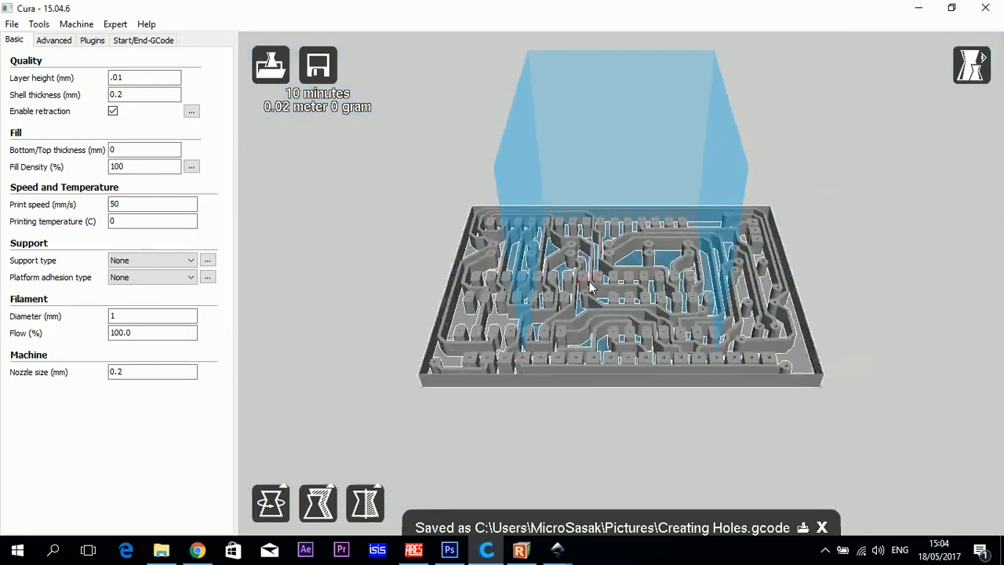
Scale the PCB model non-uniformly, setting its X size to 57 mm
click(318, 506)
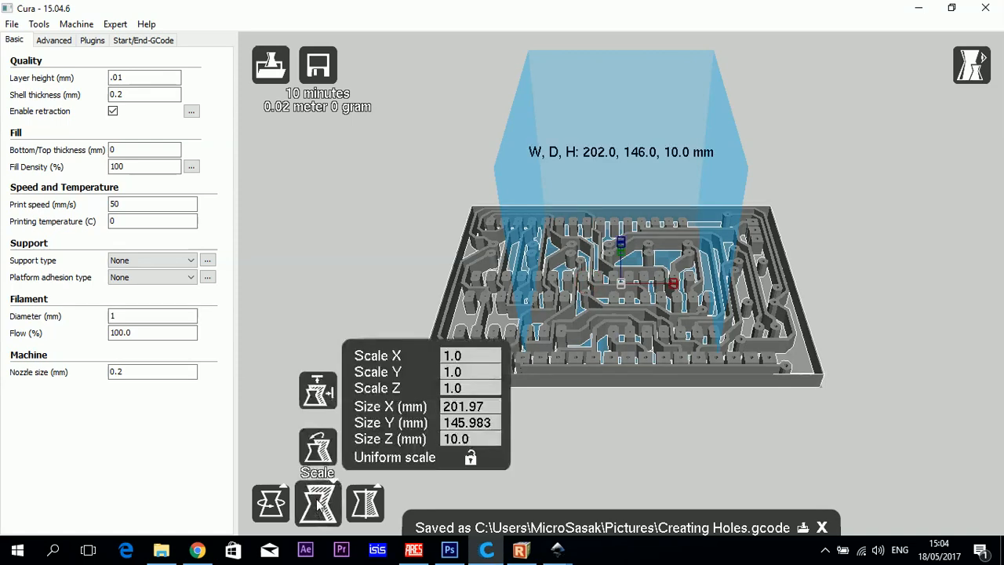
click(488, 408)
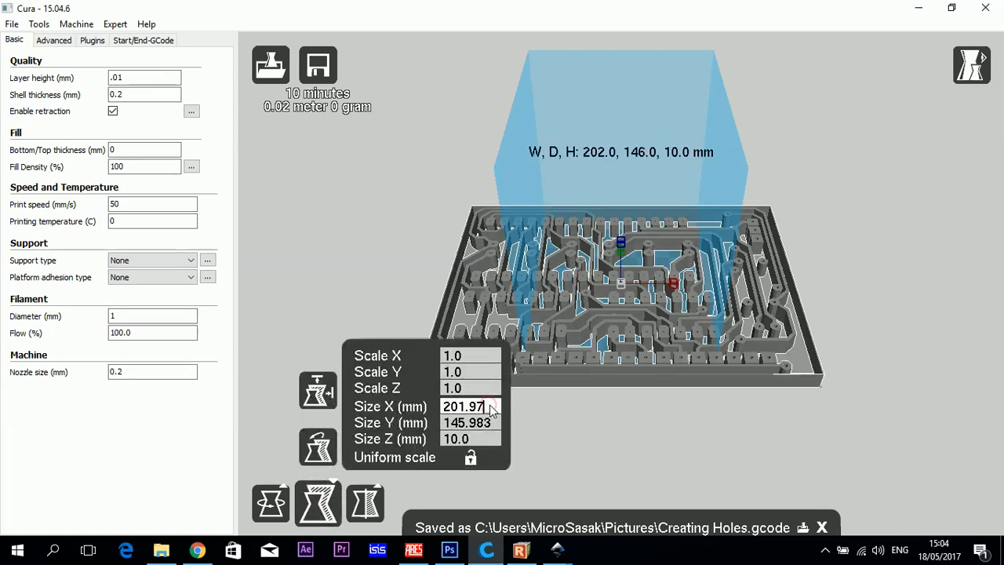
key(BackSpace)
key(BackSpace)
key(BackSpace)
key(BackSpace)
key(BackSpace)
key(BackSpace)
text(57)
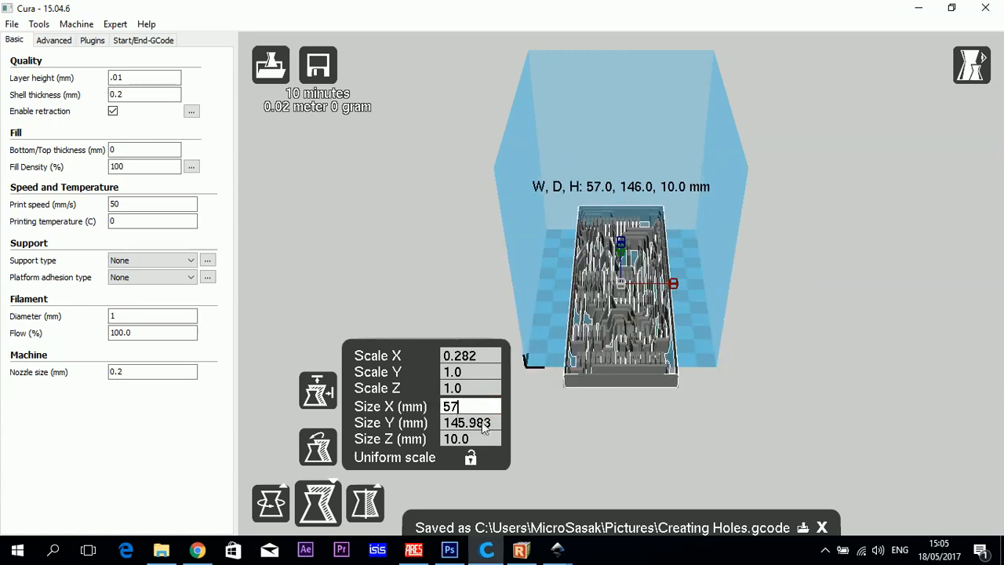
Set the PCB model's Y size to 41.2 mm
click(489, 423)
key(BackSpace)
key(BackSpace)
key(BackSpace)
key(BackSpace)
key(BackSpace)
key(BackSpace)
key(BackSpace)
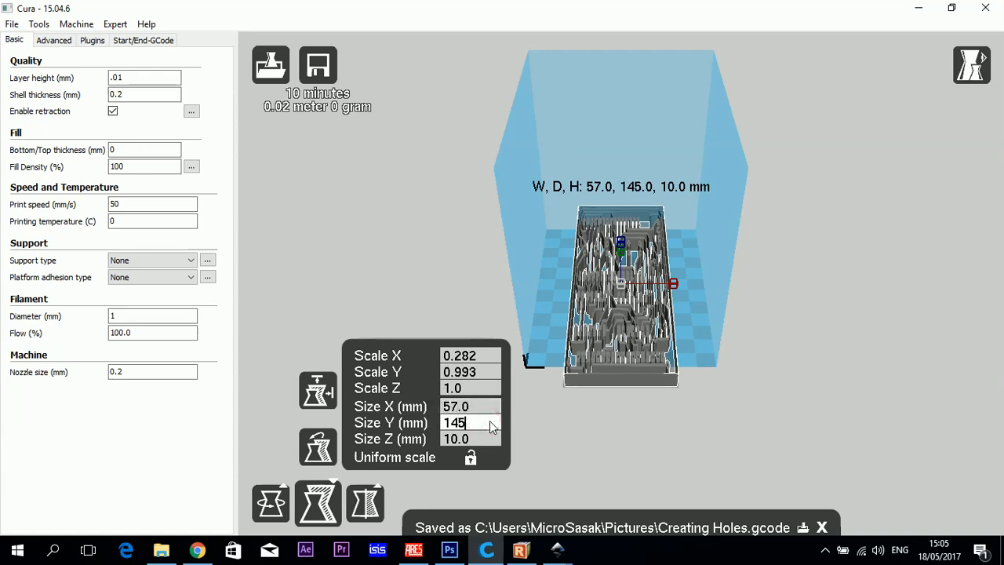
text(41.2)
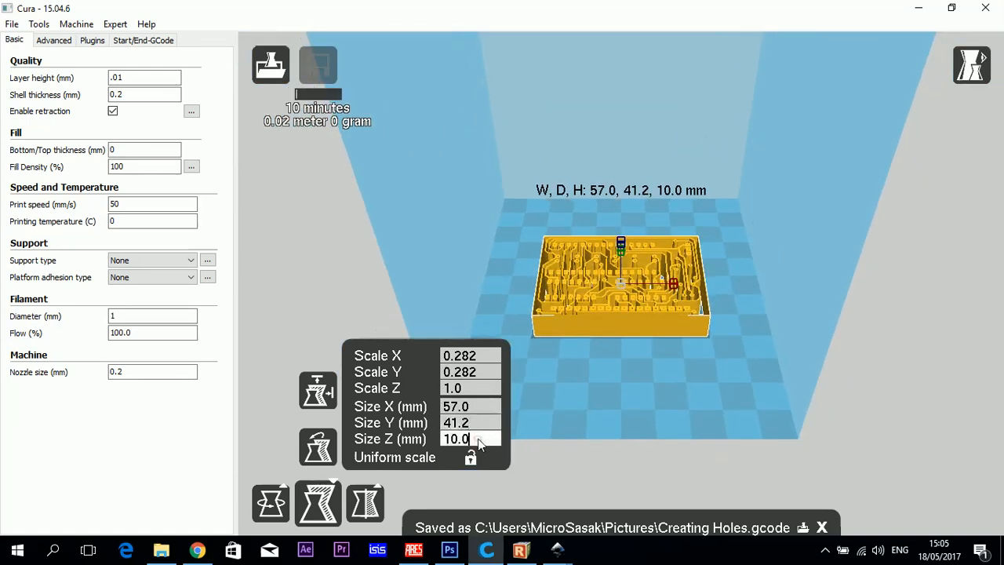
Set the PCB model's Z size to 0.02 mm
key(BackSpace)
key(BackSpace)
key(BackSpace)
key(BackSpace)
text(0)
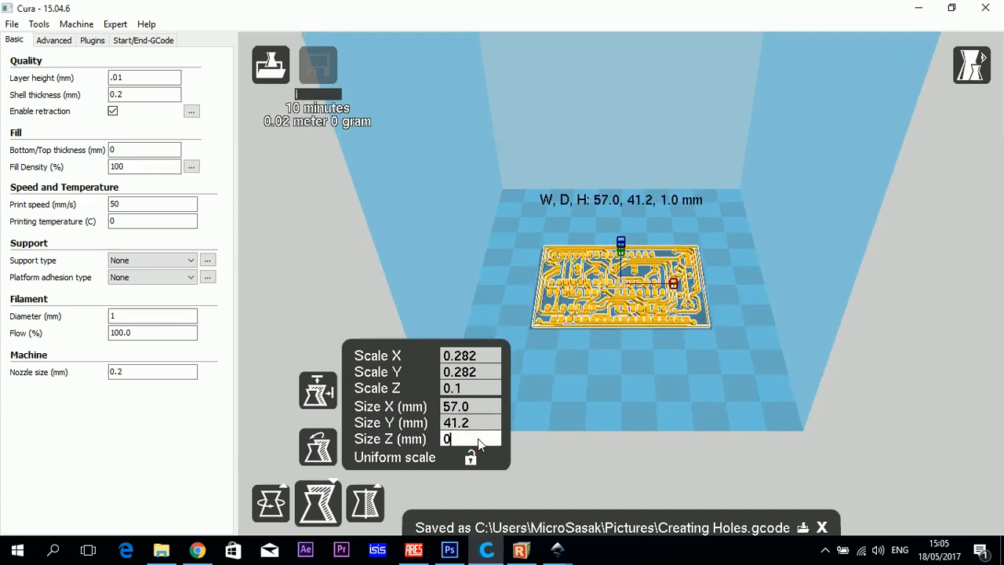
text(.02)
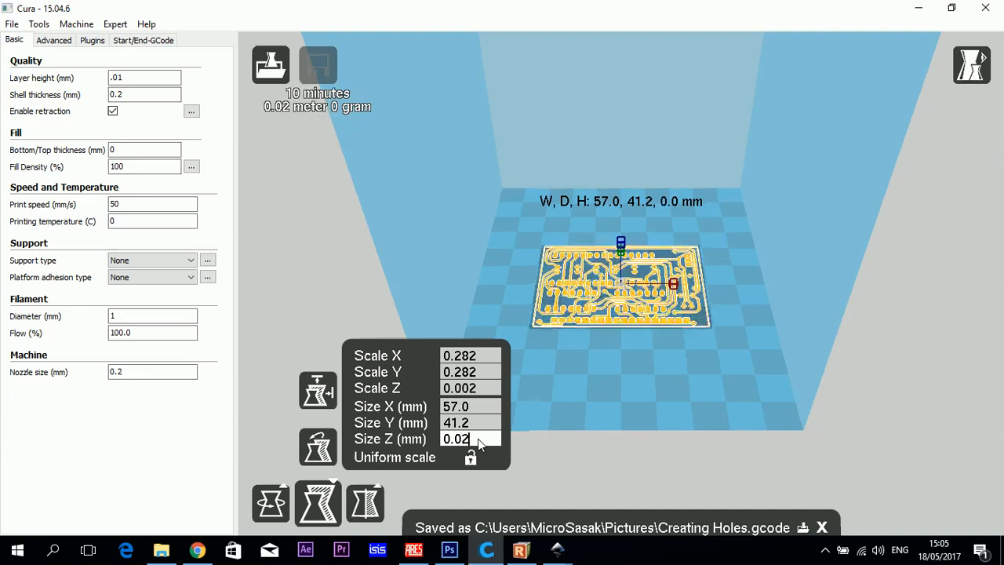
key(Tab)
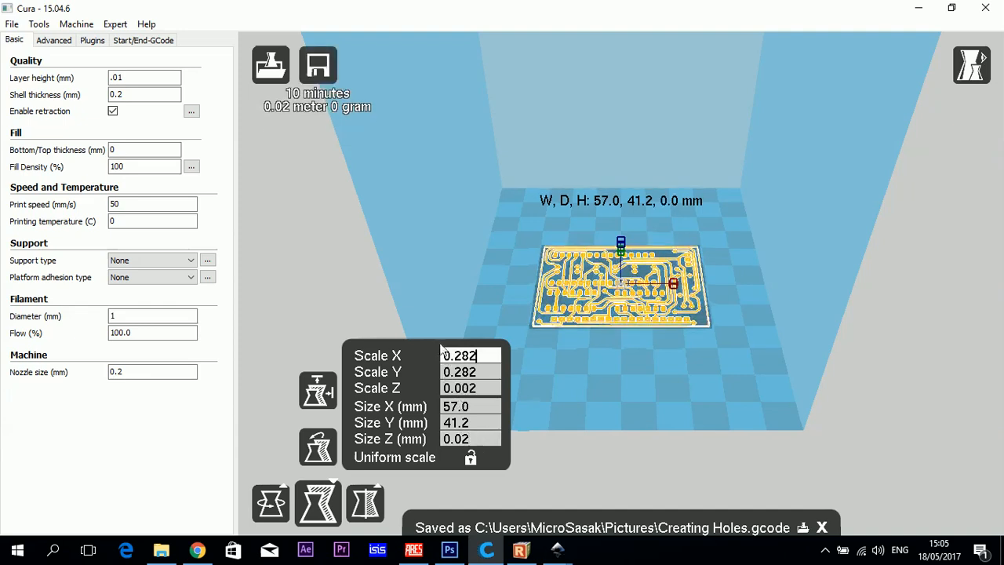
Save the toolpath as a G-code file named svg-stl in the Pictures folder and deselect the model
click(321, 76)
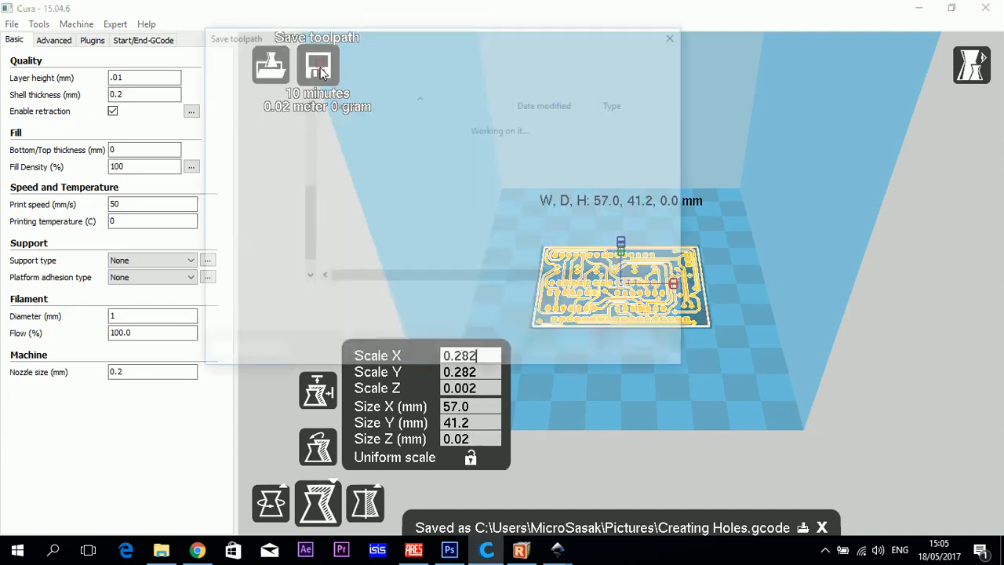
click(253, 197)
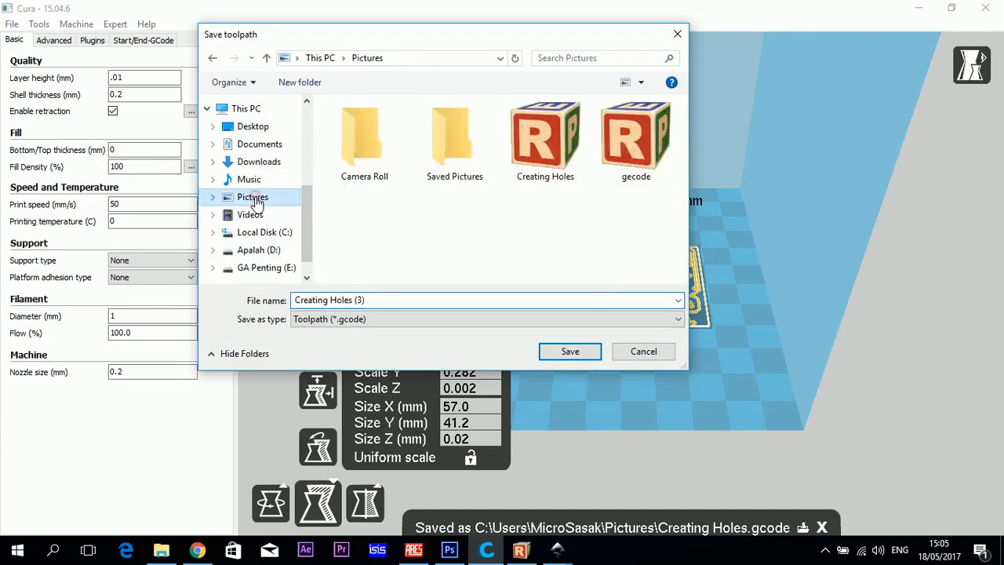
click(550, 154)
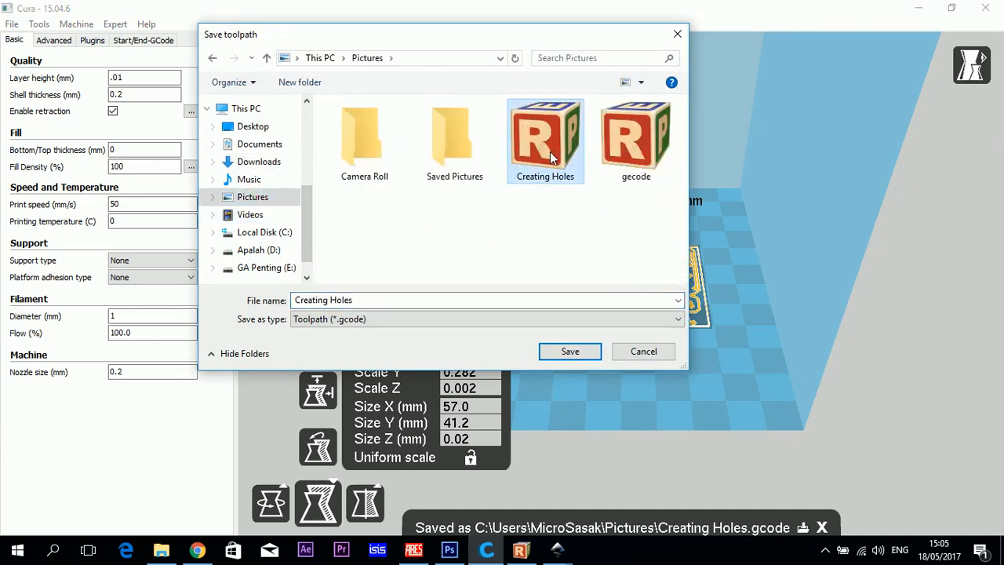
click(372, 297)
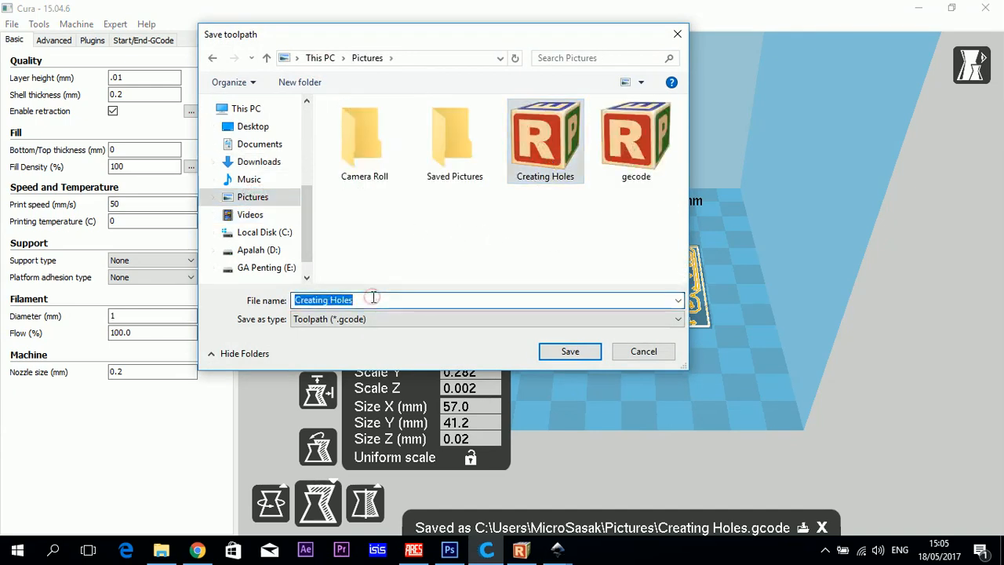
text(svg)
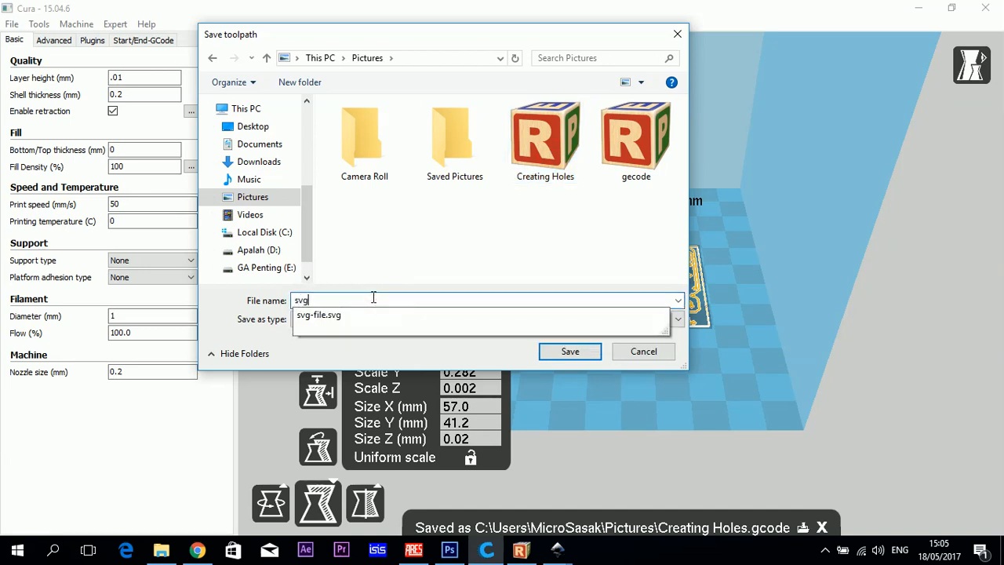
text(-stl)
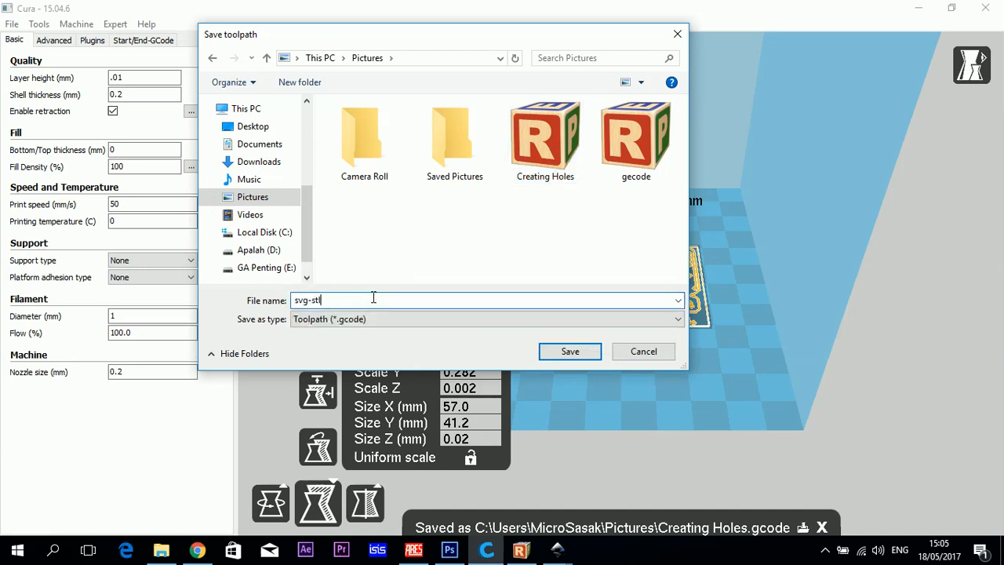
click(568, 351)
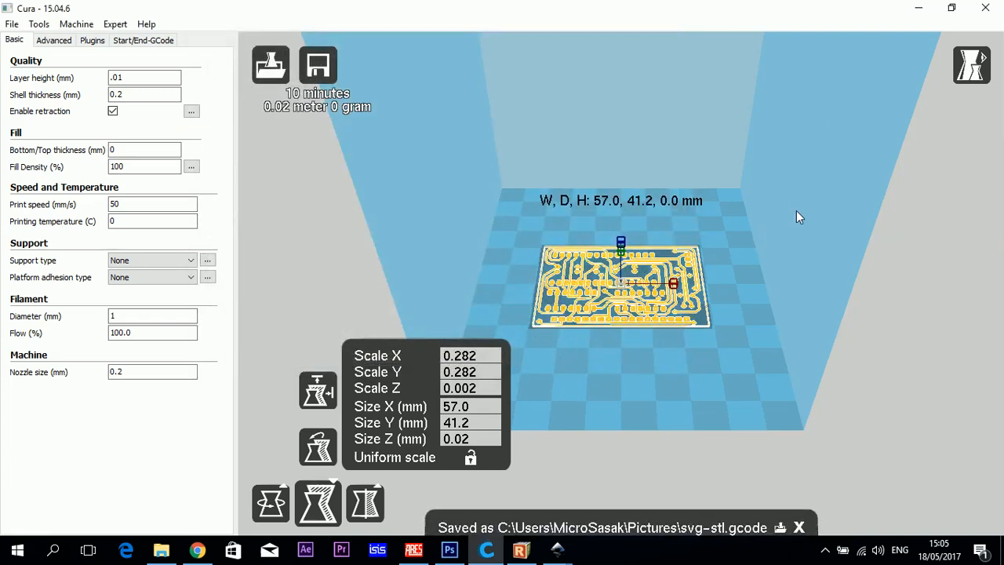
scroll(642, 302, up, 5)
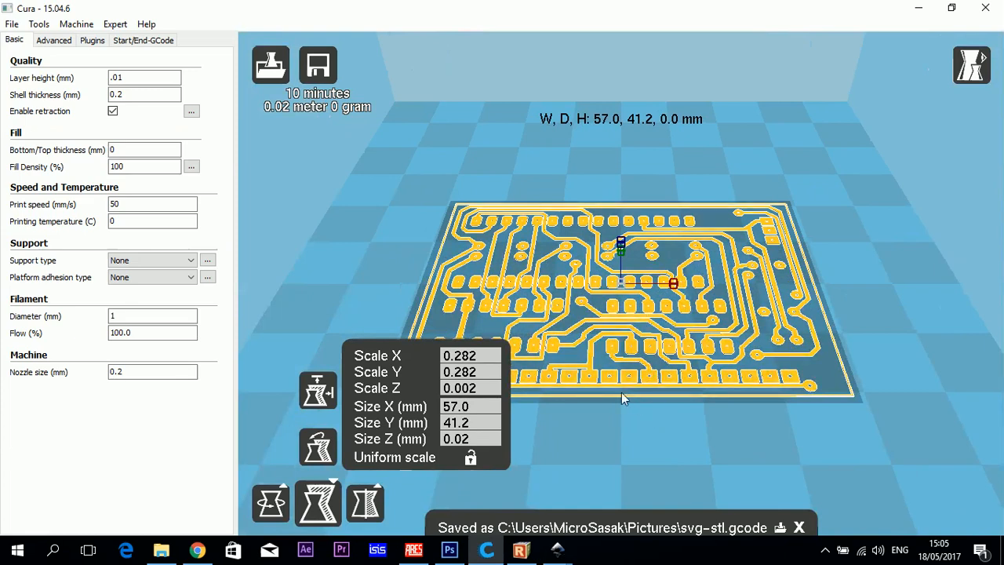
scroll(621, 395, up, 2)
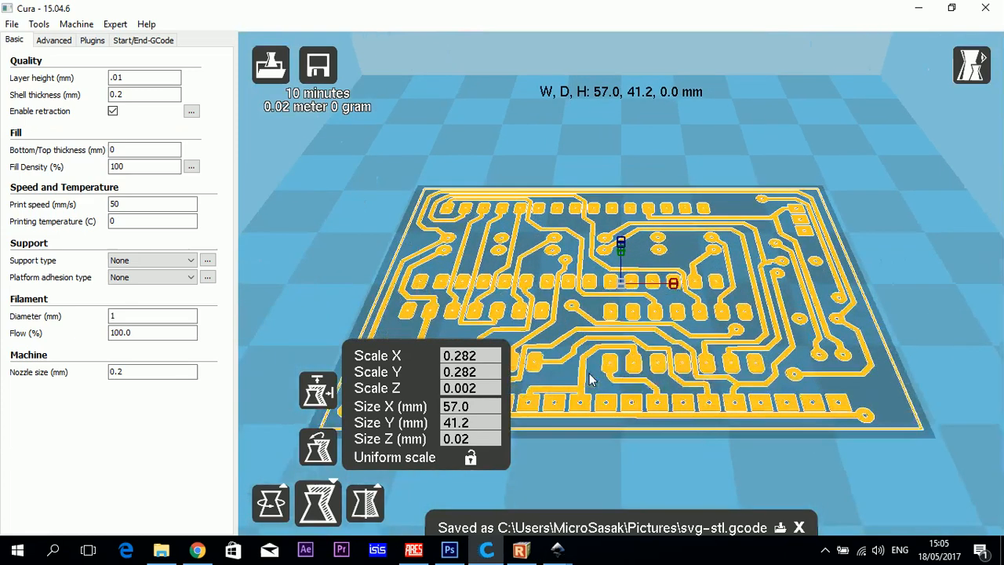
click(592, 468)
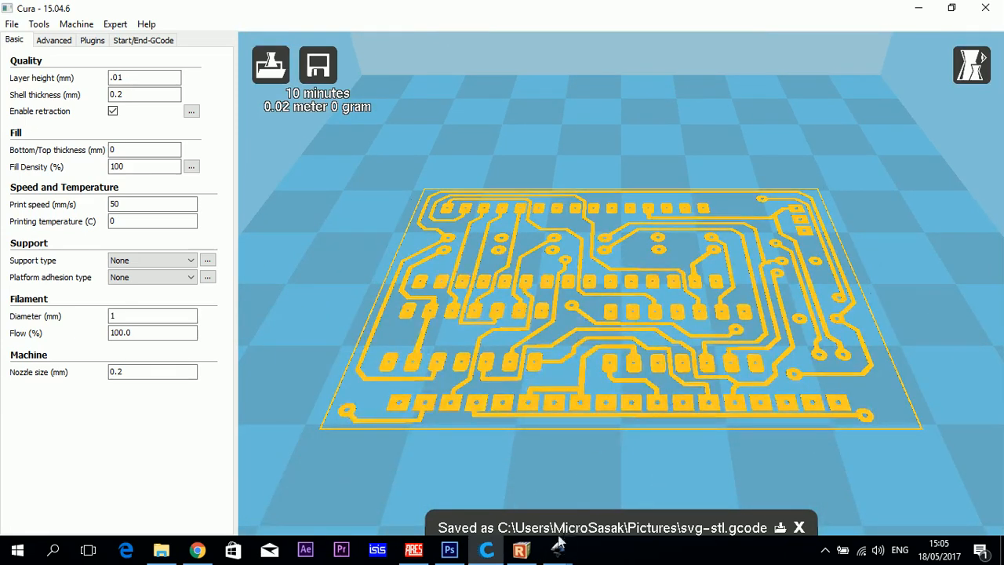
Switch to Repetier-Host, disconnect and reconnect the printer, and load the svg-stl G-code file from the Pictures folder
click(524, 552)
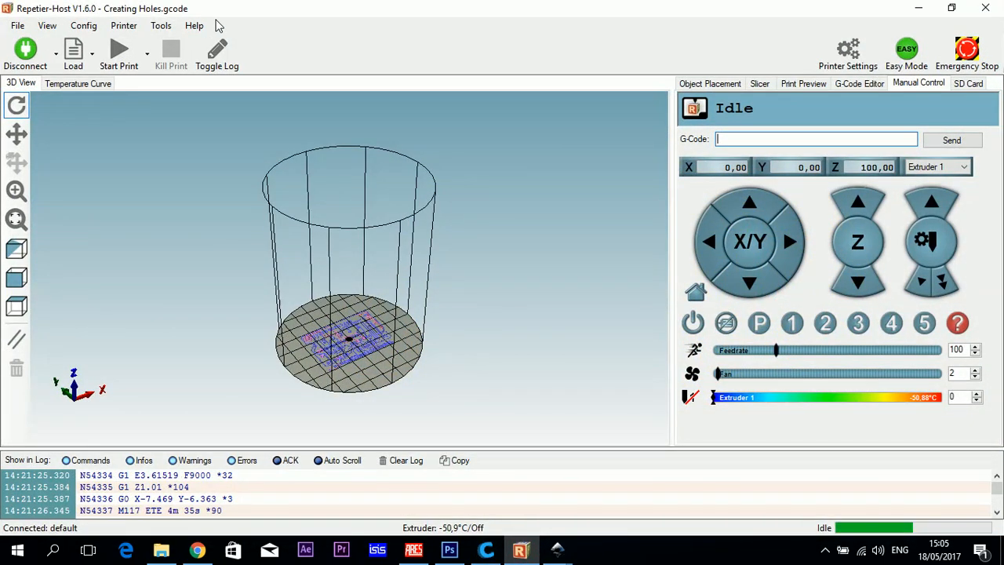
click(33, 63)
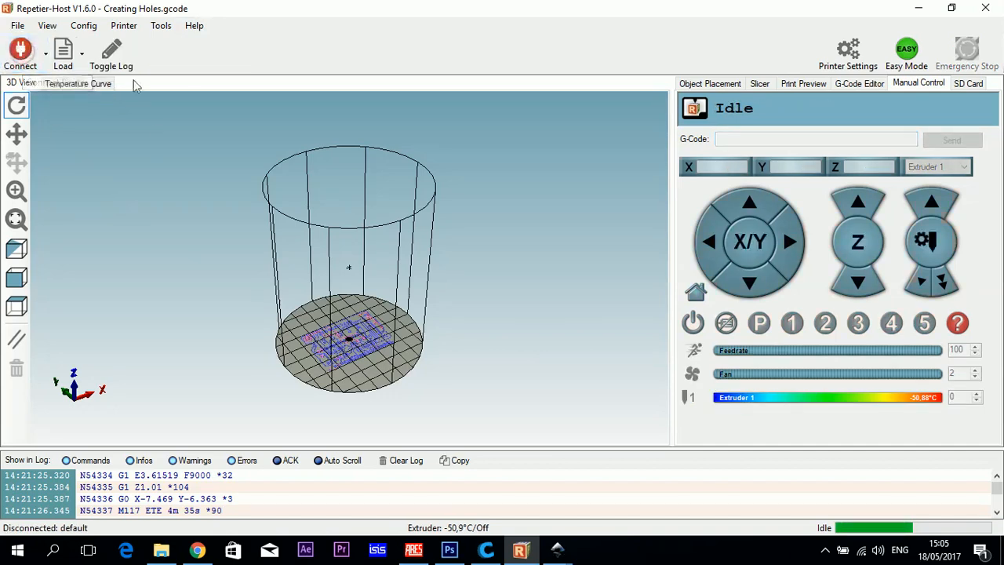
click(24, 55)
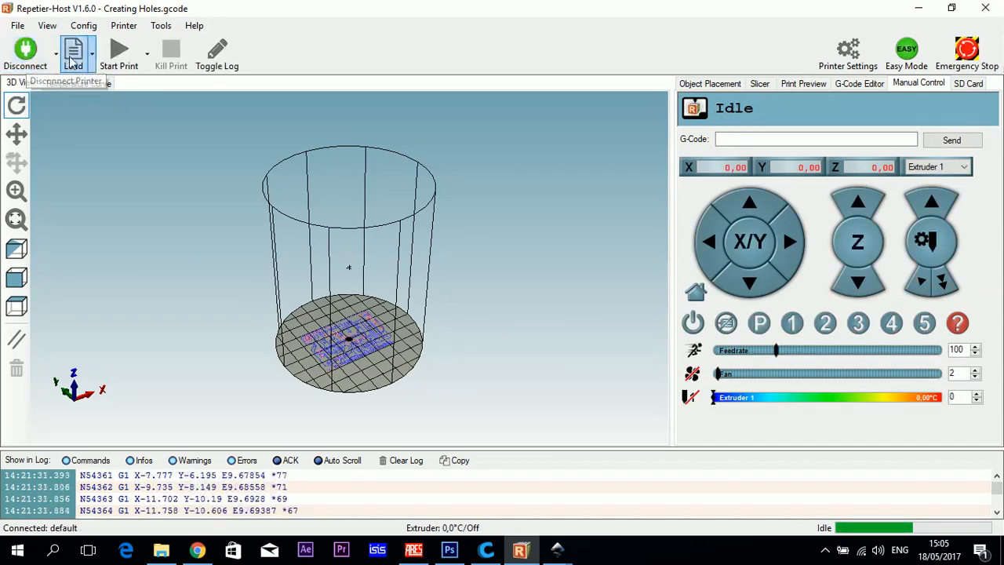
click(73, 59)
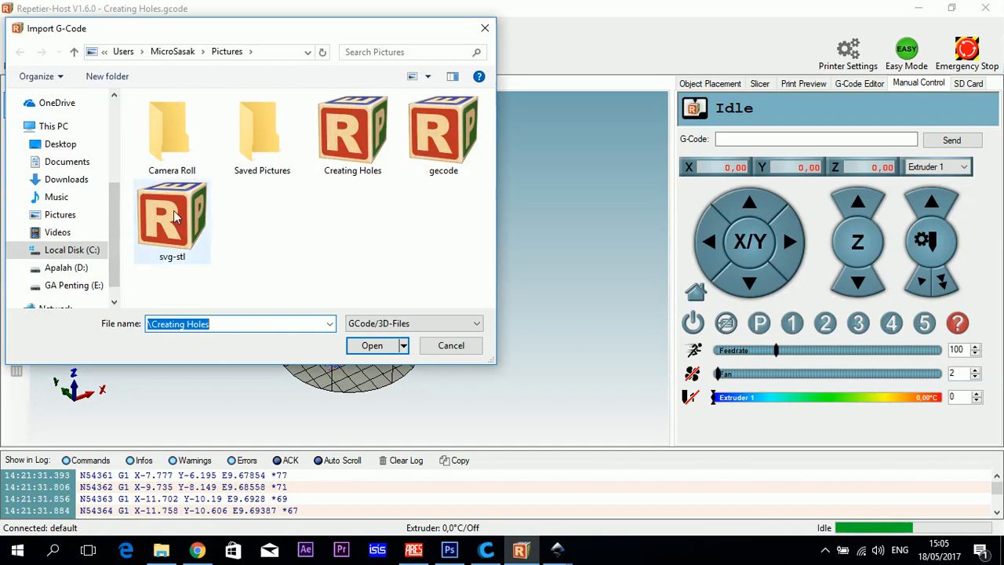
click(174, 217)
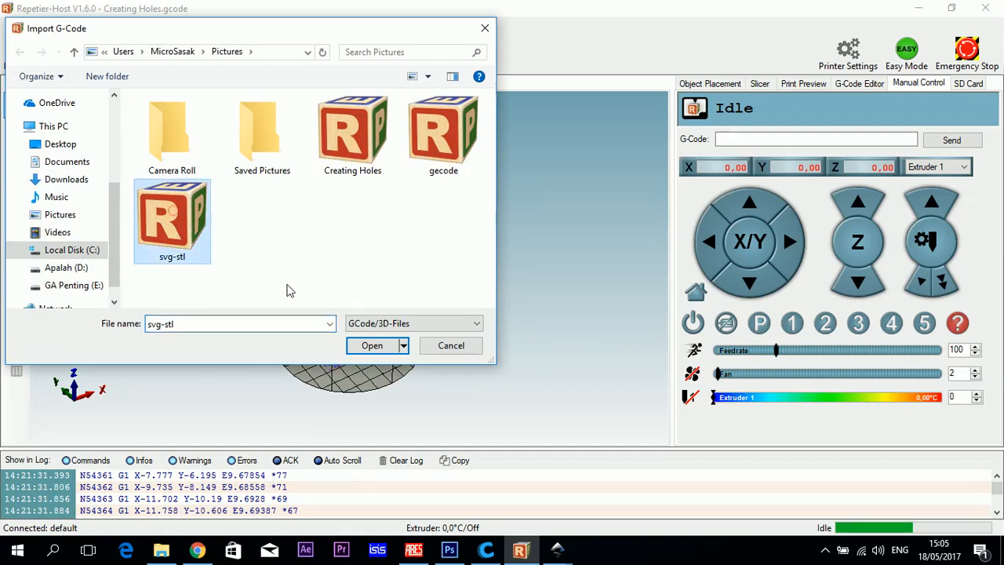
click(363, 348)
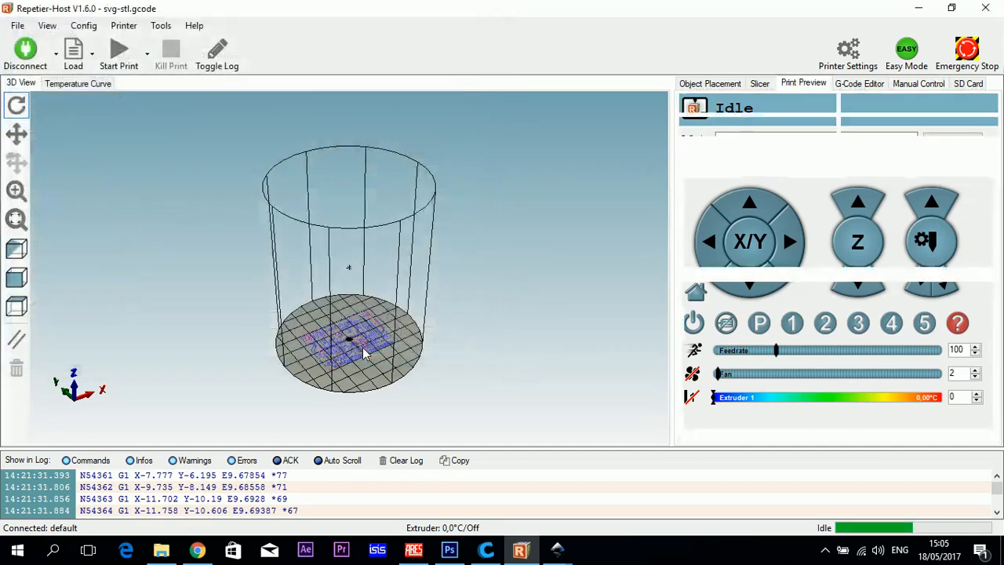
Examine the PCB traces of the loaded toolpath up close on the print bed
scroll(354, 365, up, 3)
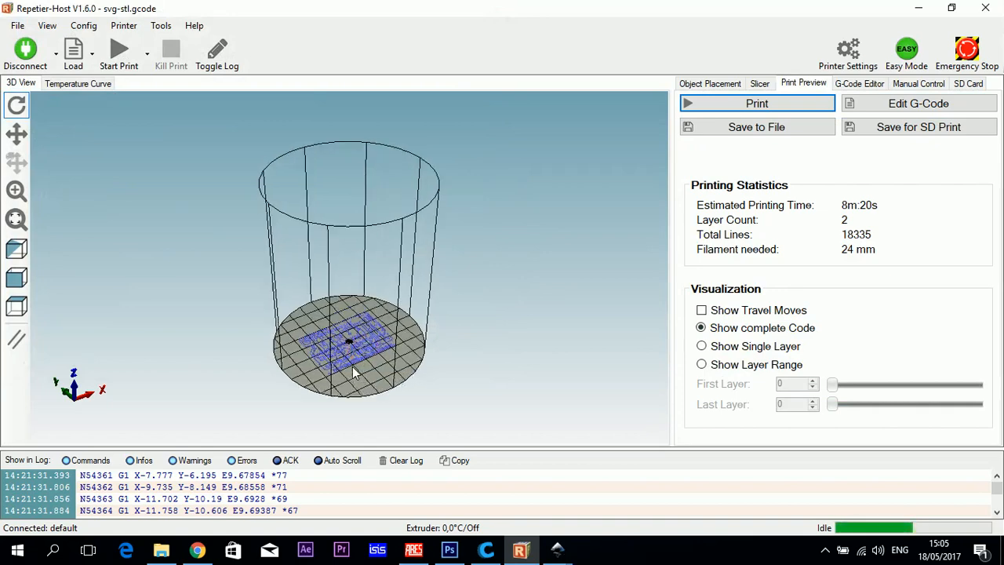
scroll(354, 372, up, 6)
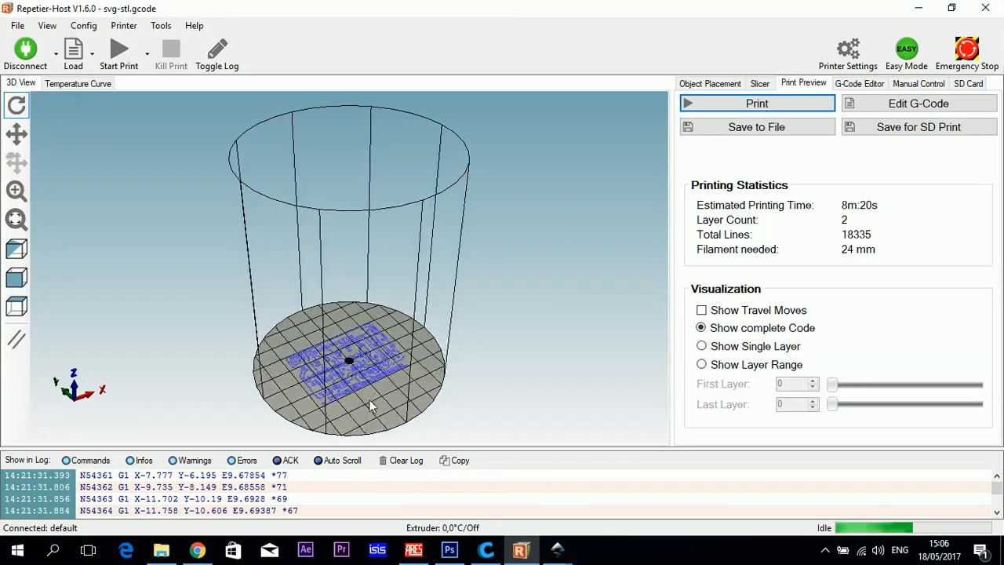
click(18, 135)
drag(349, 389, 345, 271)
click(17, 105)
scroll(363, 324, up, 3)
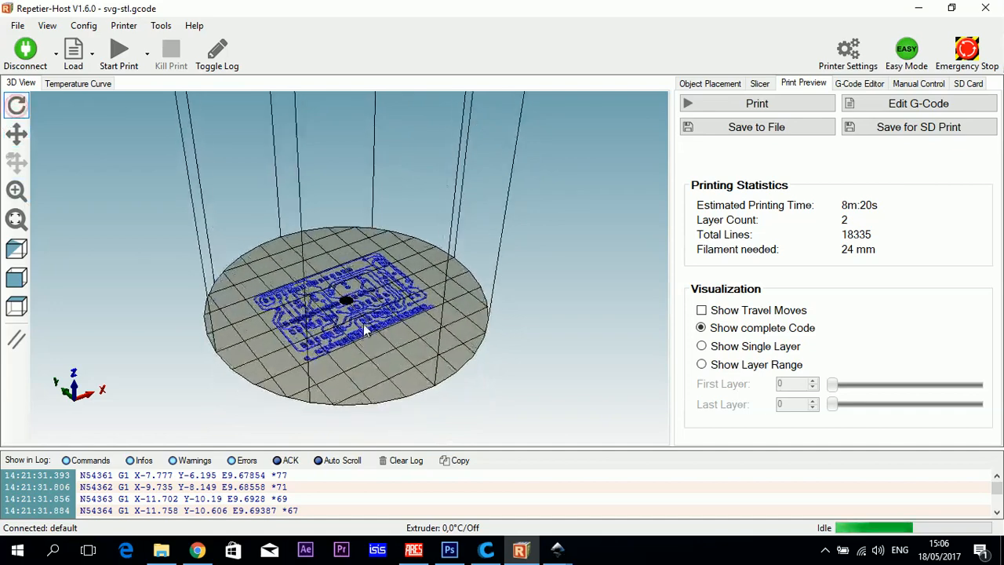
scroll(361, 330, up, 5)
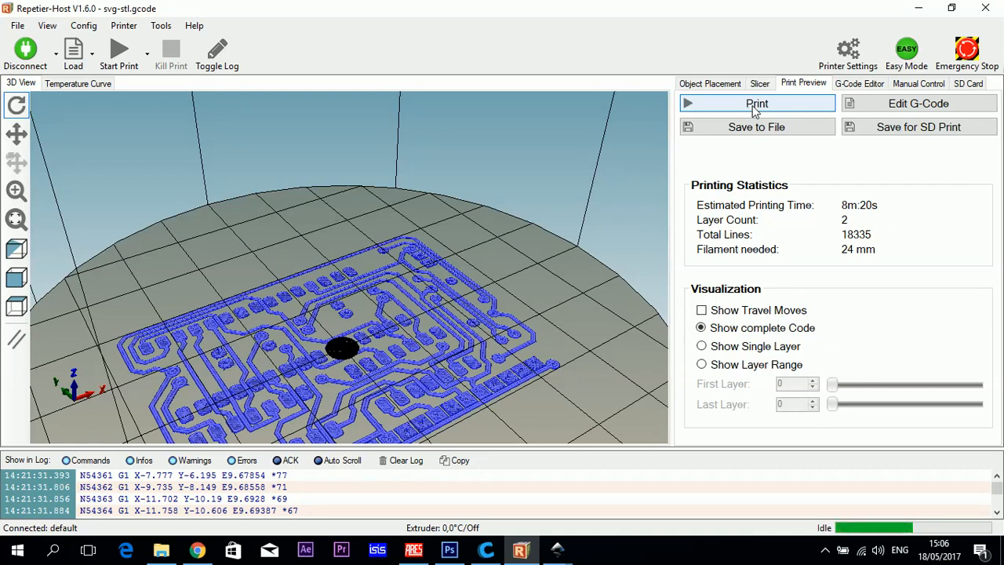
Minimize the Repetier-Host, Cura, browser and Inkscape windows to return to the desktop
click(919, 8)
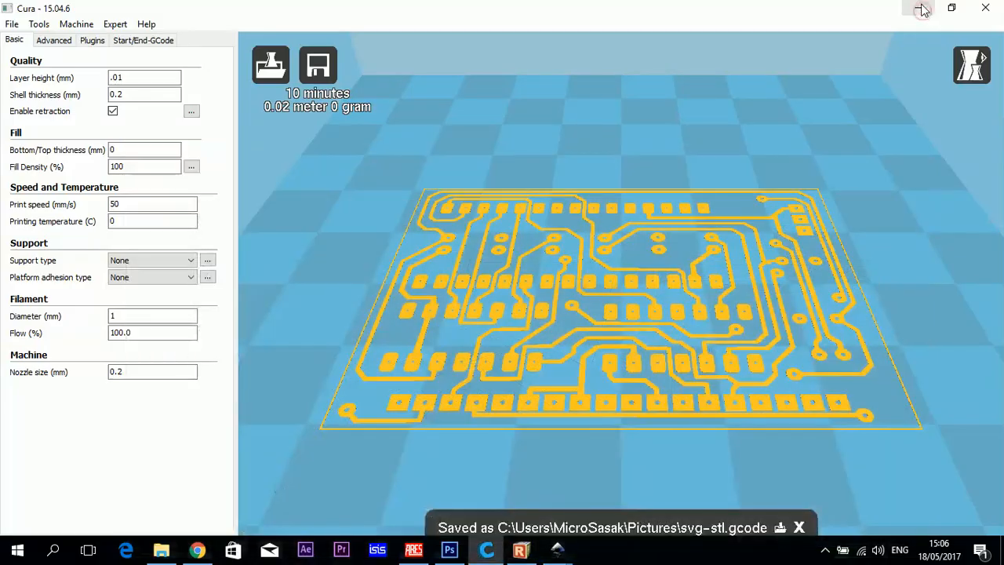
click(921, 9)
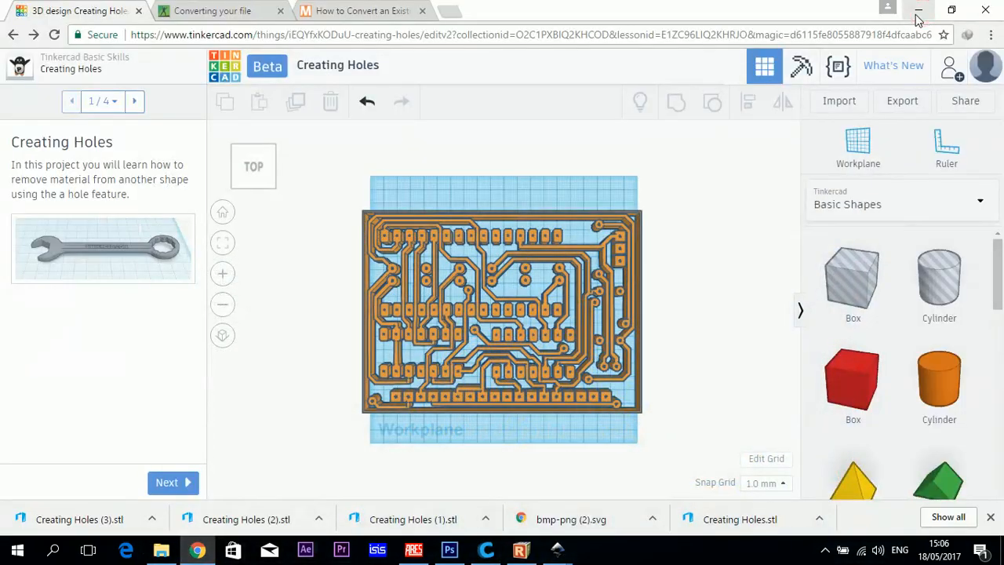
click(918, 10)
click(919, 10)
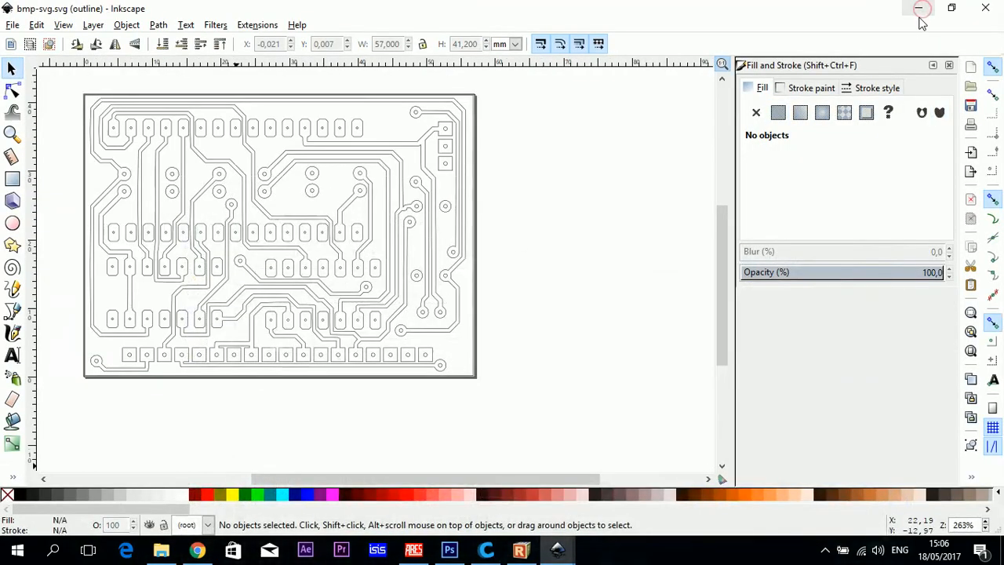
click(920, 11)
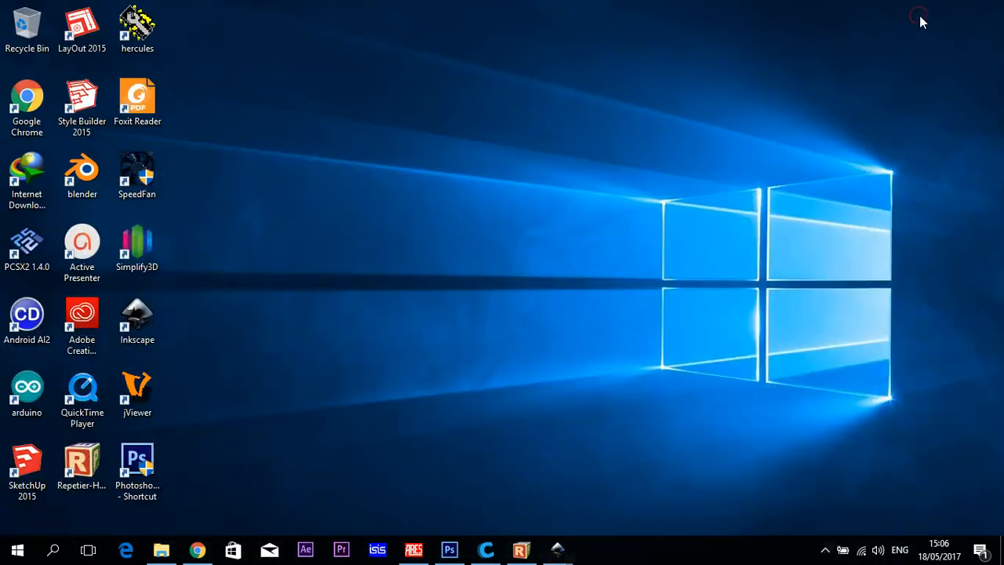
right_click(453, 333)
click(528, 165)
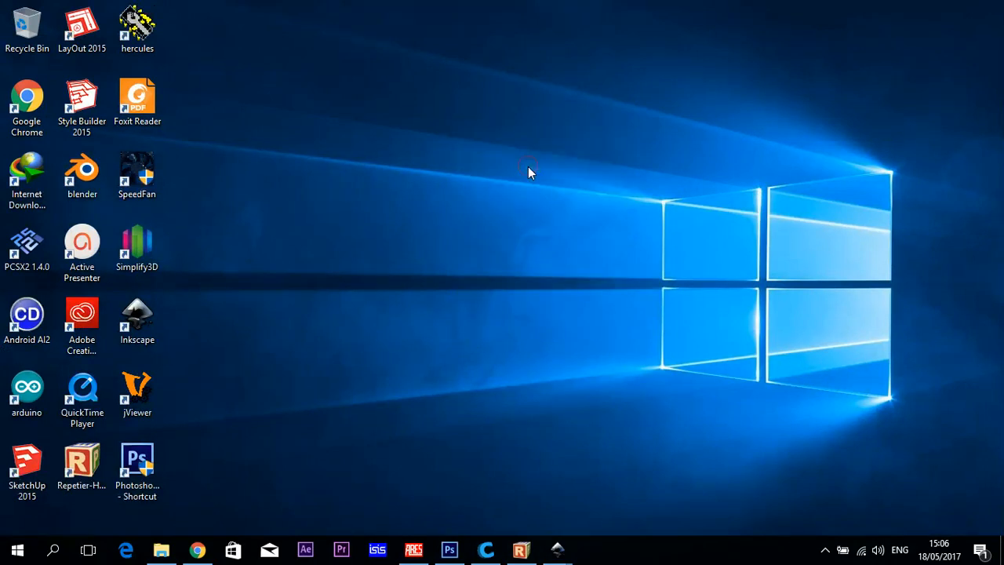